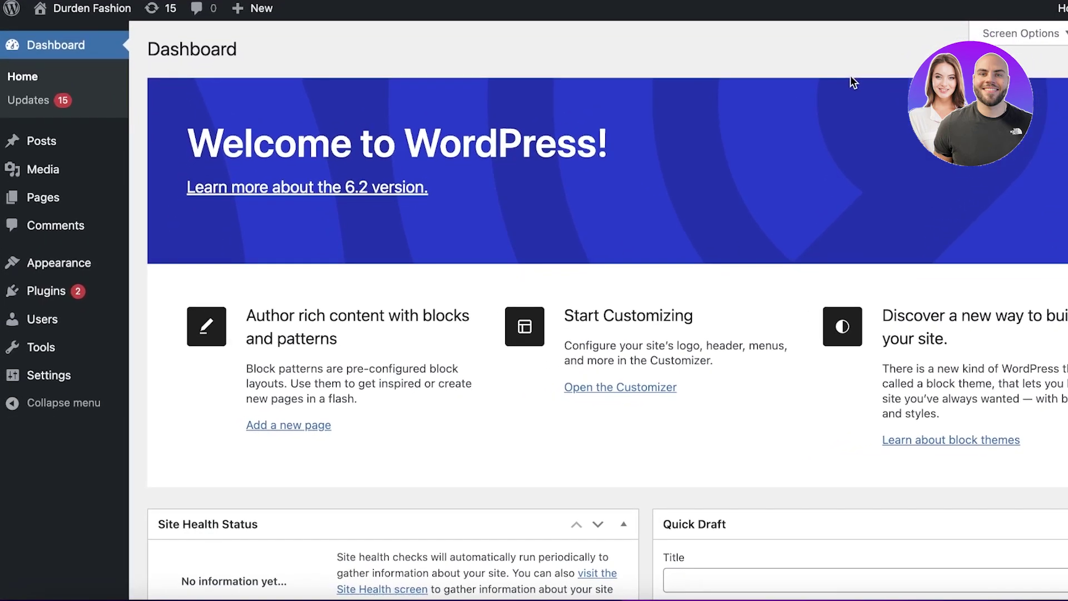
Look at the live site and the Pages list, then return to the Dashboard
mouse_move(95, 12)
click(98, 38)
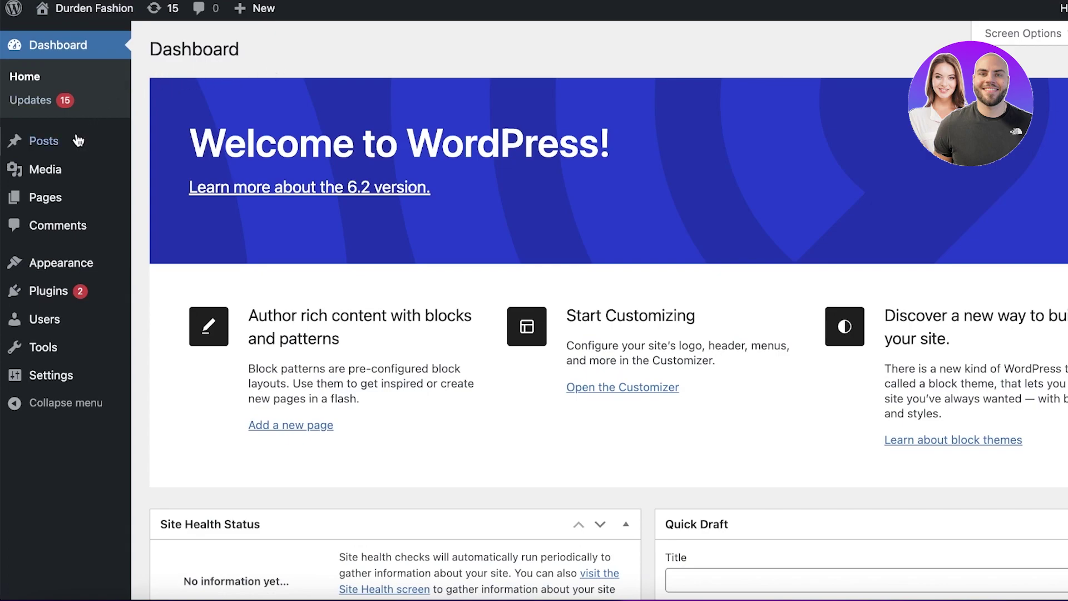
click(41, 200)
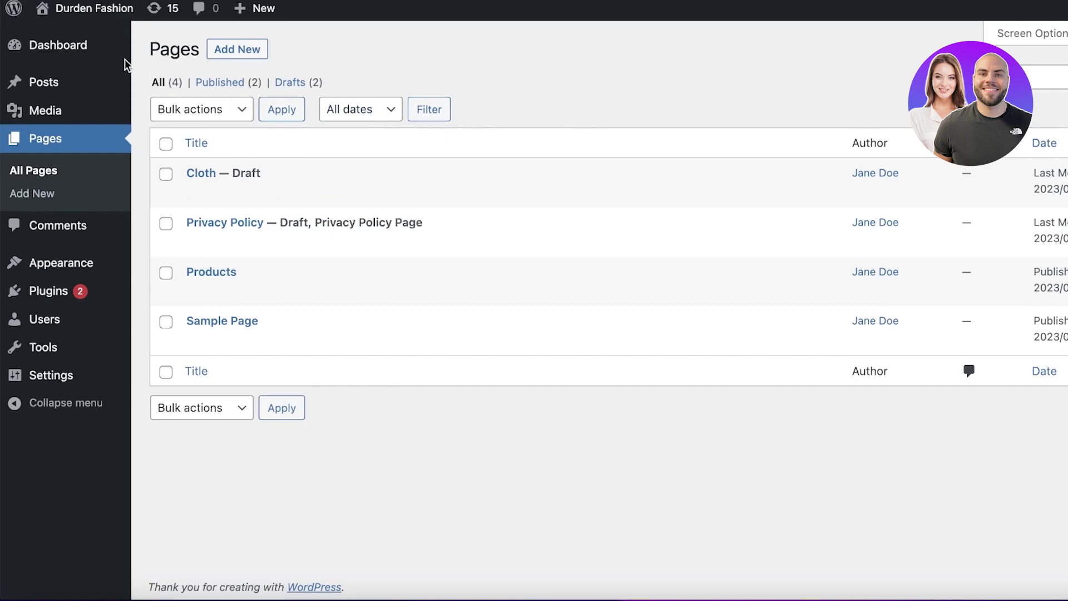
click(117, 44)
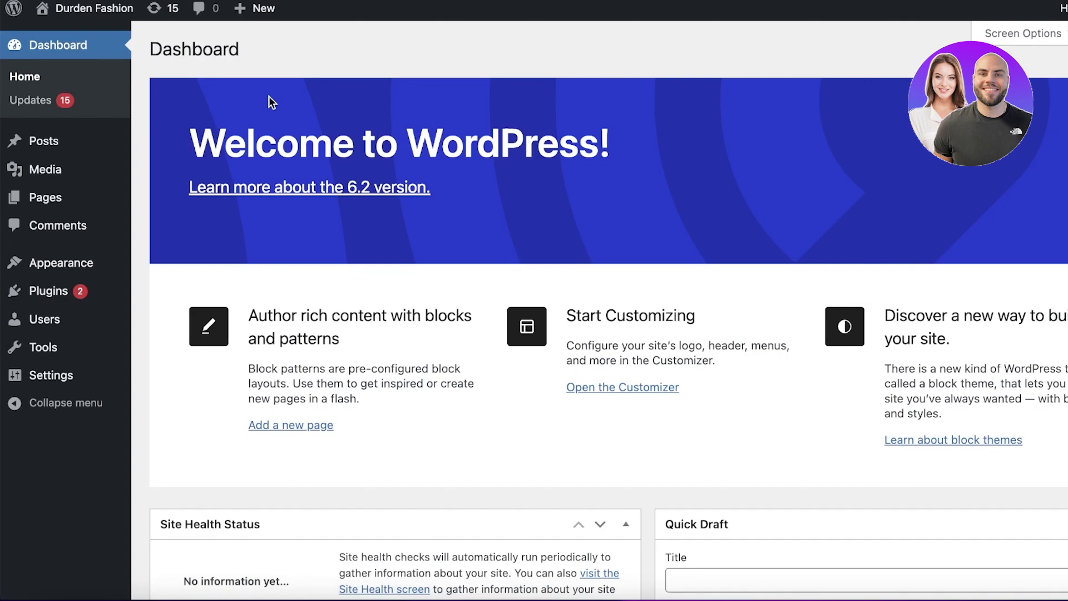
Create a new menu named 'Mega Menu' on the Appearance > Menus page
mouse_move(95, 265)
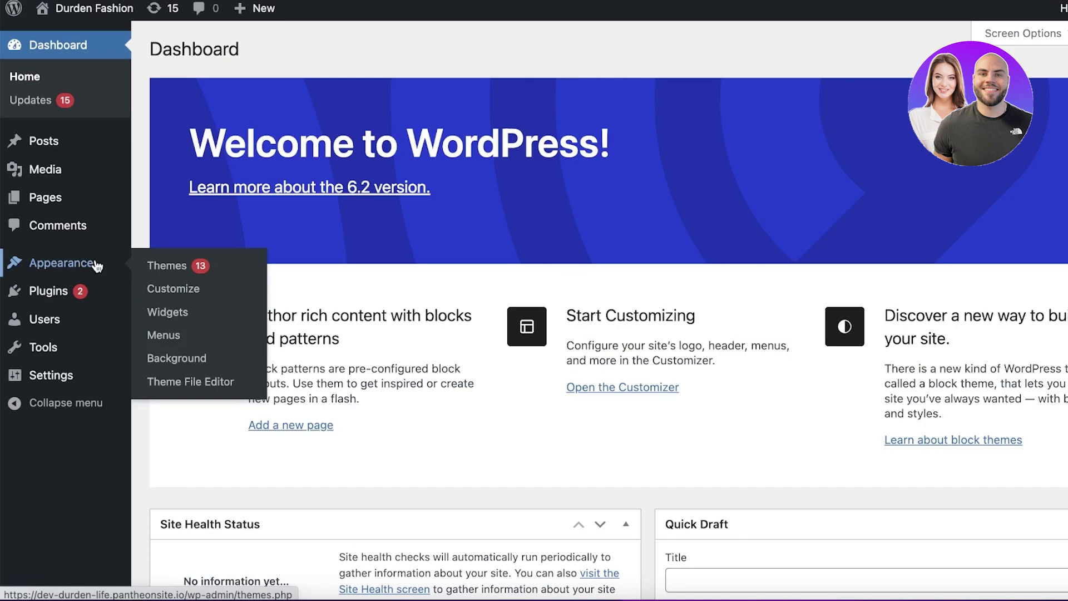
click(167, 335)
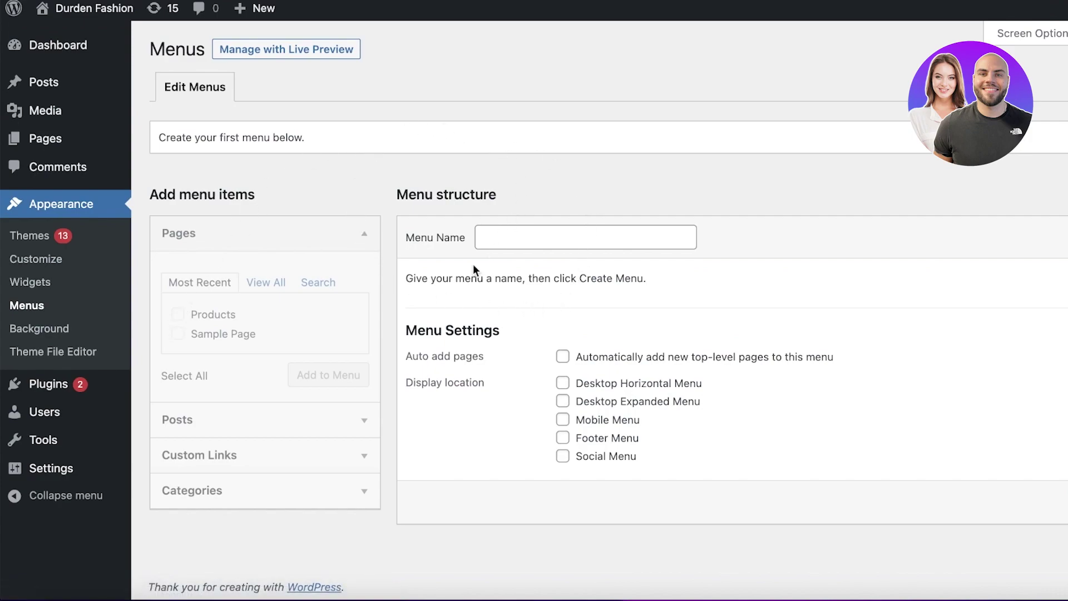
click(556, 234)
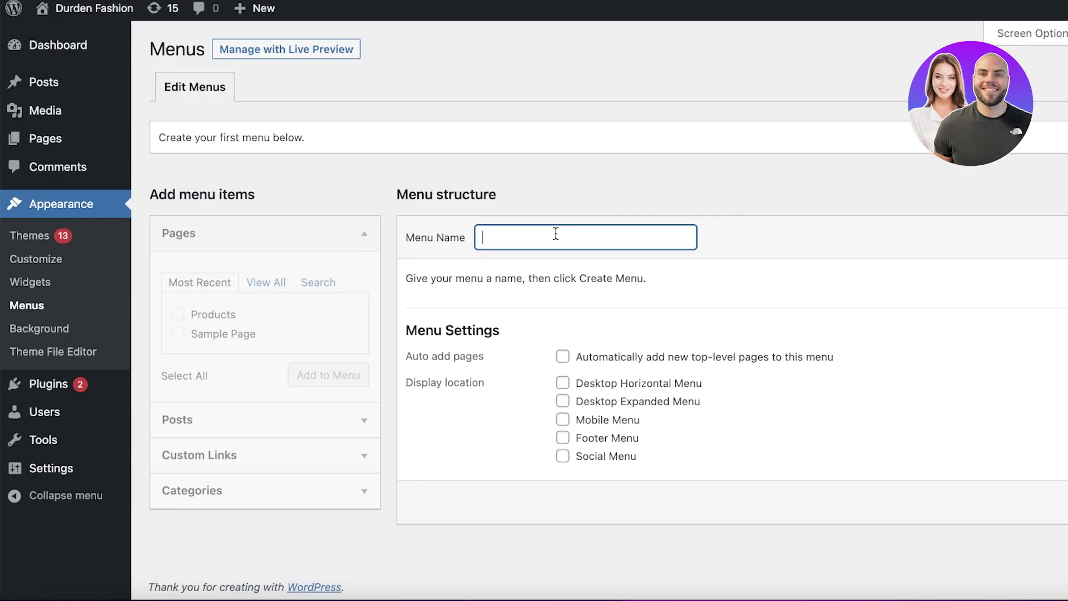
text(Mega Menu)
key(Return)
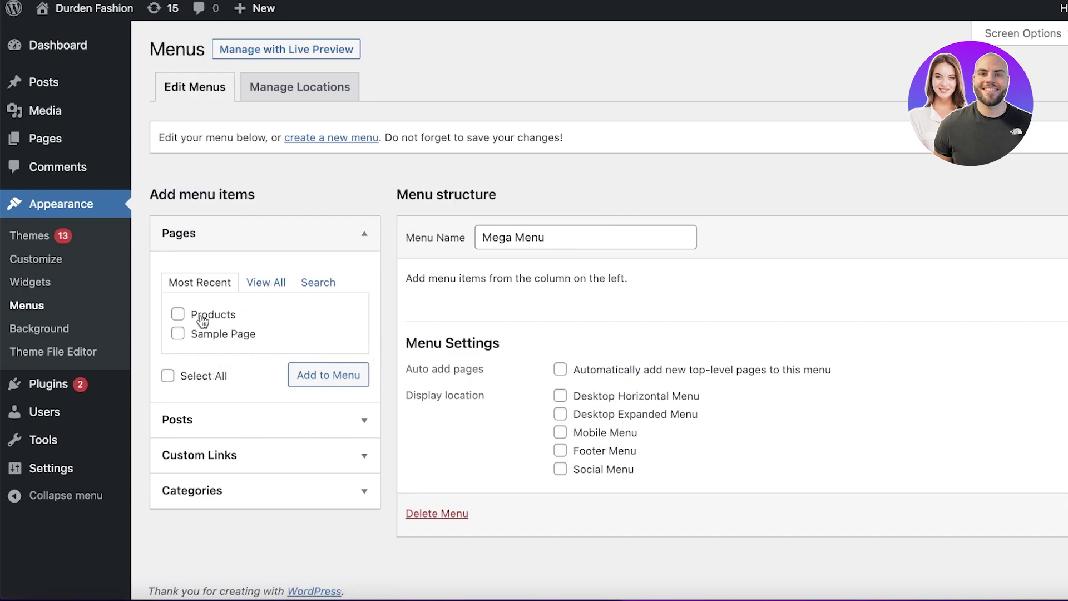
Add the Products and Sample Page pages to Mega Menu
click(310, 230)
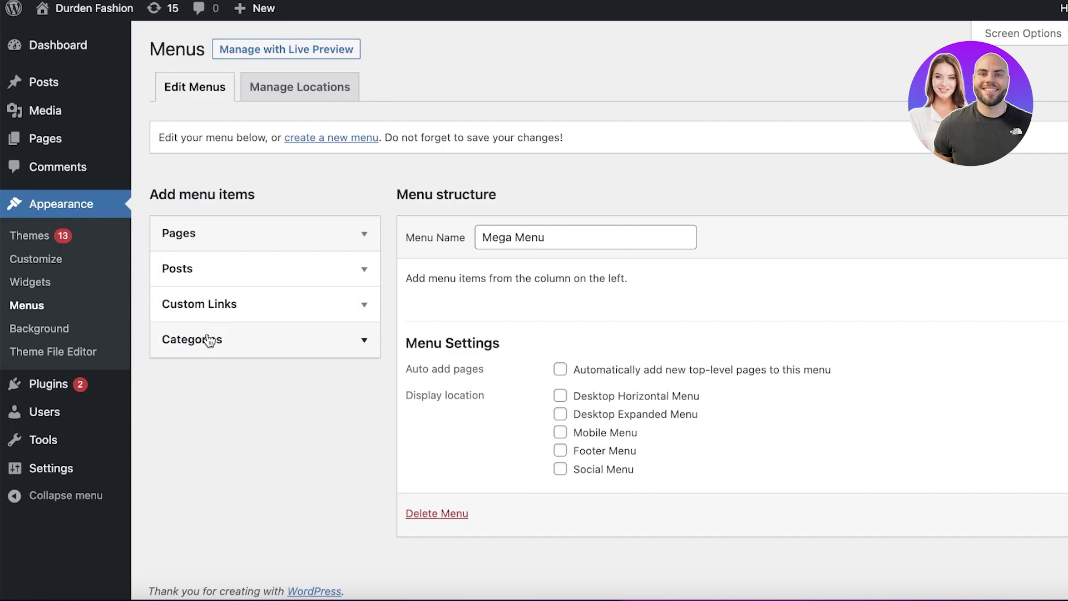
click(233, 234)
click(178, 314)
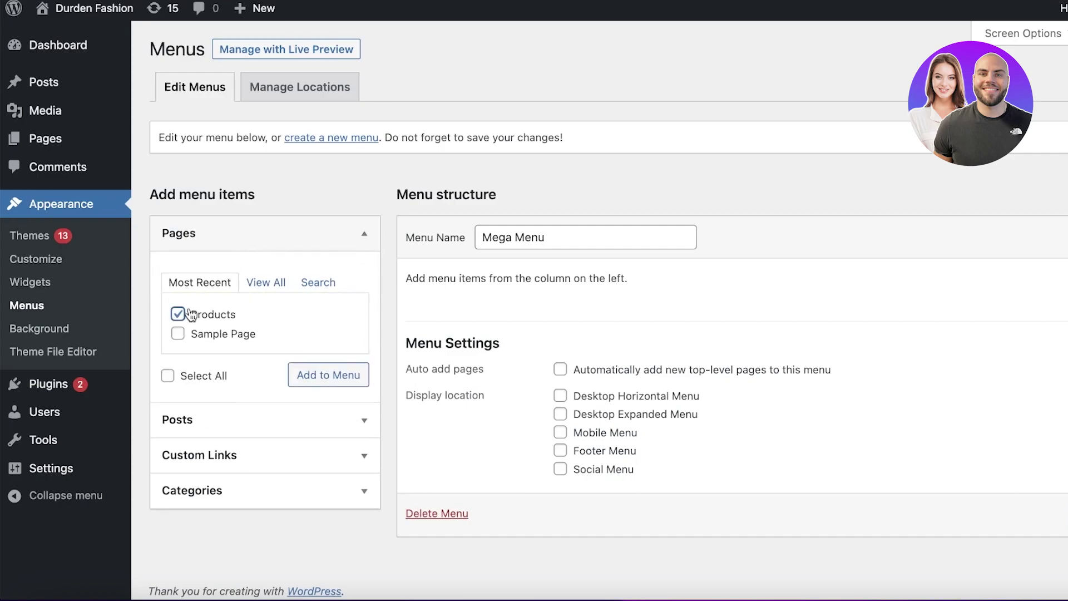
click(178, 334)
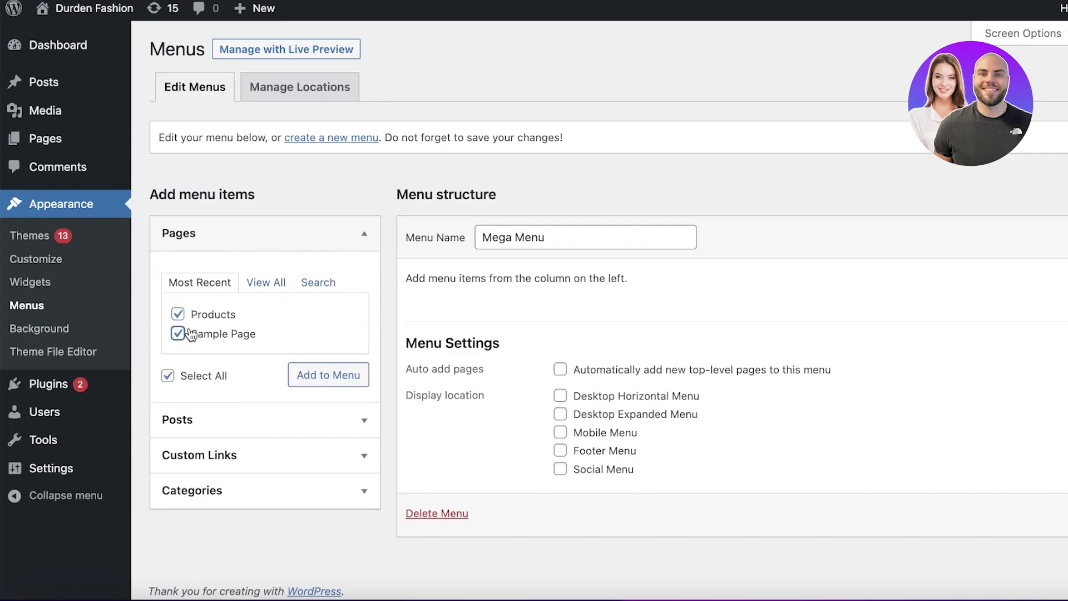
click(313, 377)
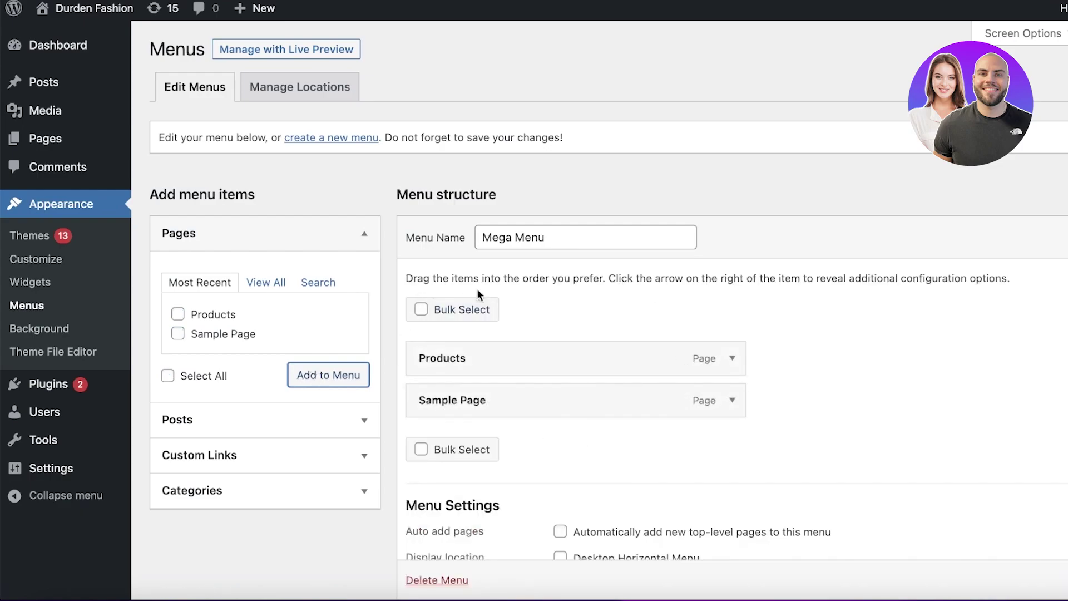
Add the Hello world! post and the Uncategorized category to the menu
scroll(484, 326, down, 3)
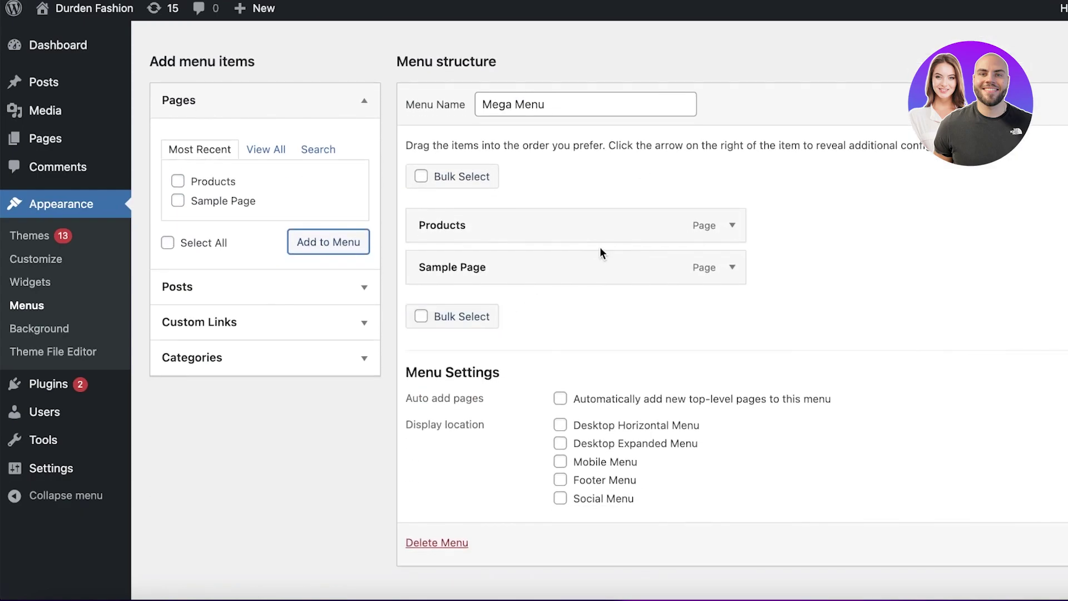
click(244, 290)
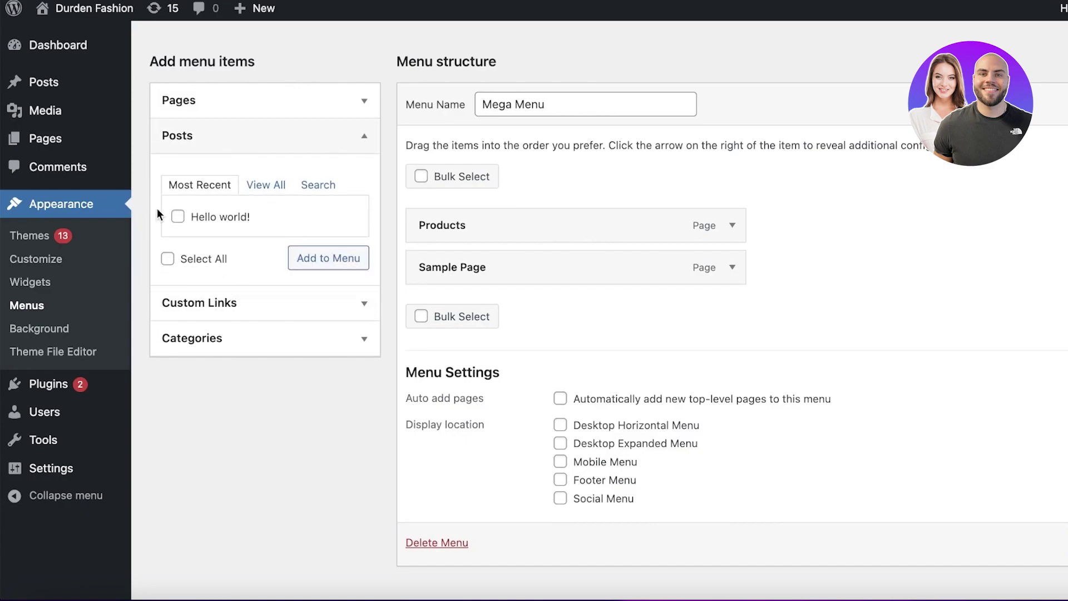
click(178, 216)
click(328, 258)
click(267, 333)
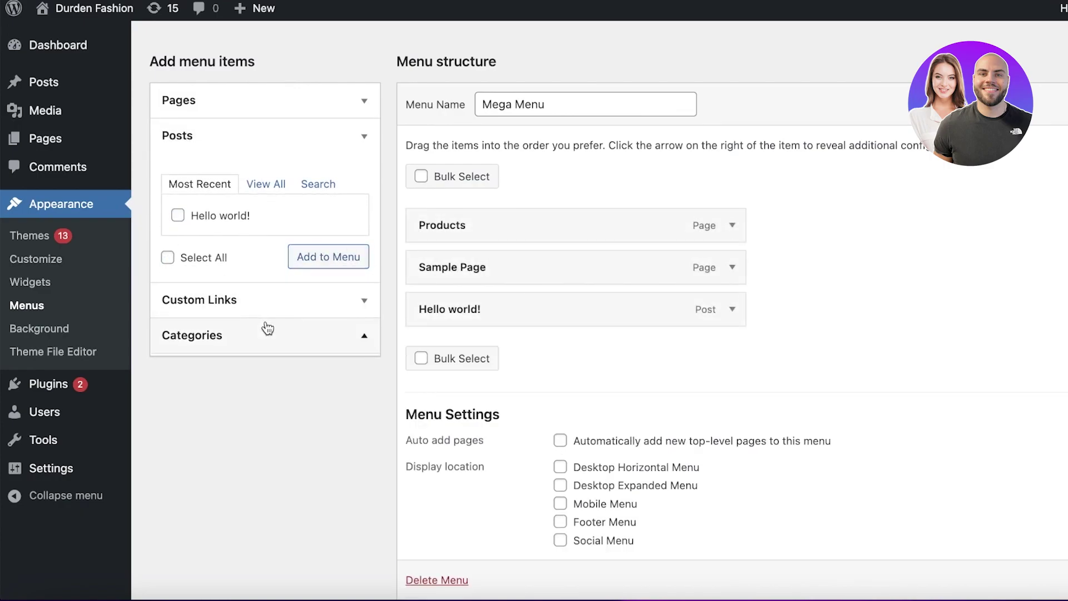
click(225, 290)
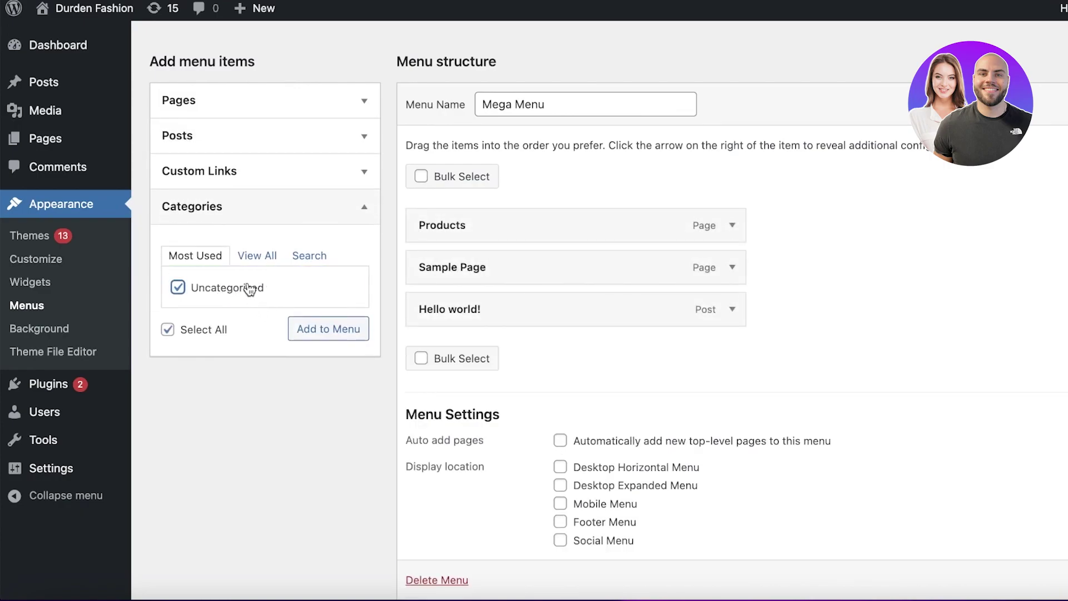
click(305, 330)
click(269, 179)
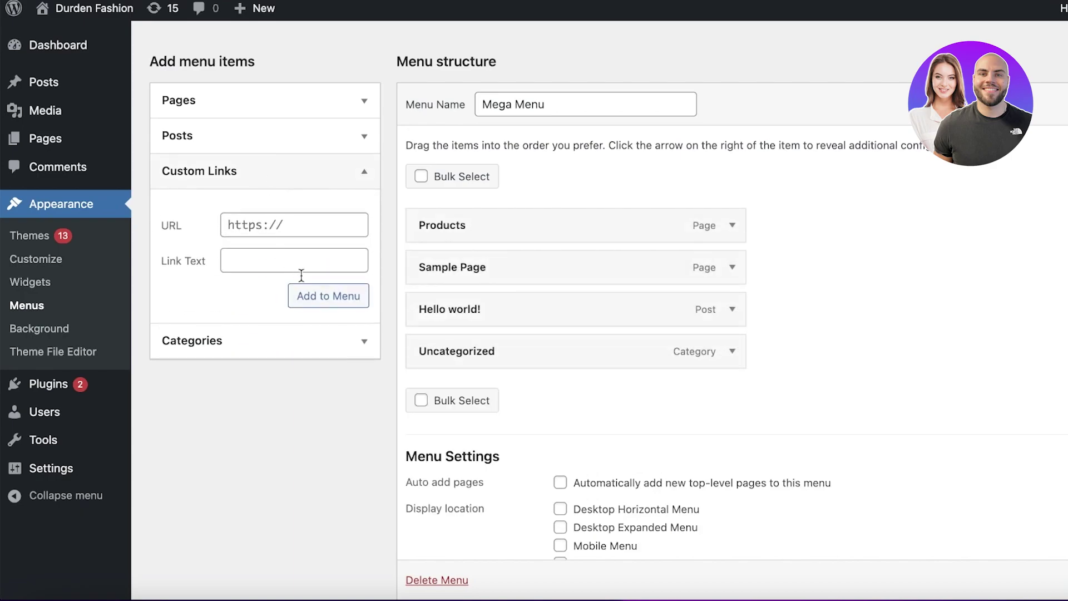
scroll(277, 234, down, 1)
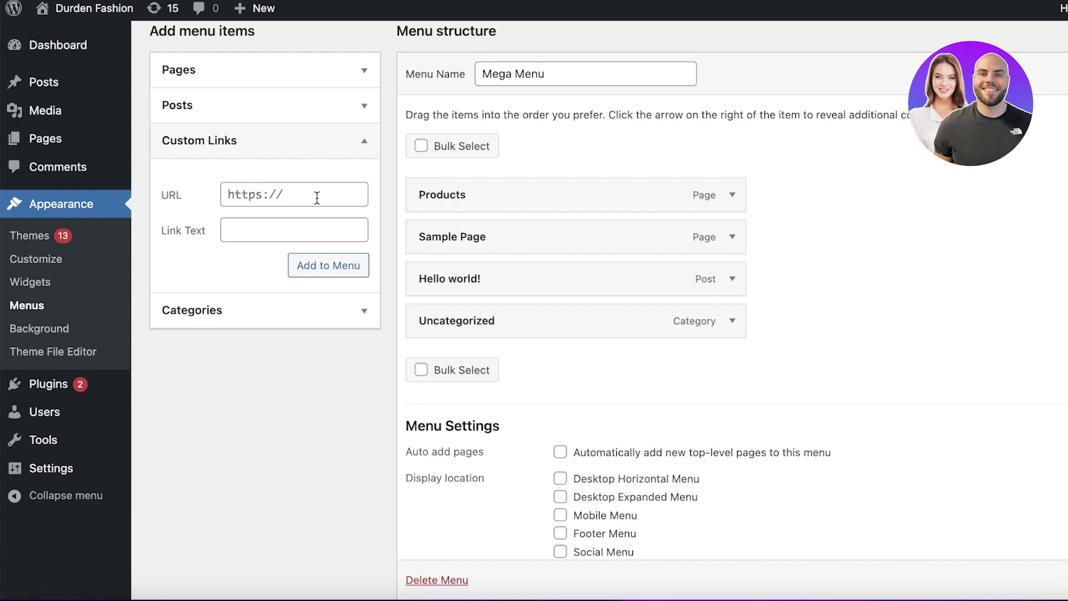
Move Sample Page above Products in the menu structure
scroll(320, 194, up, 2)
click(328, 194)
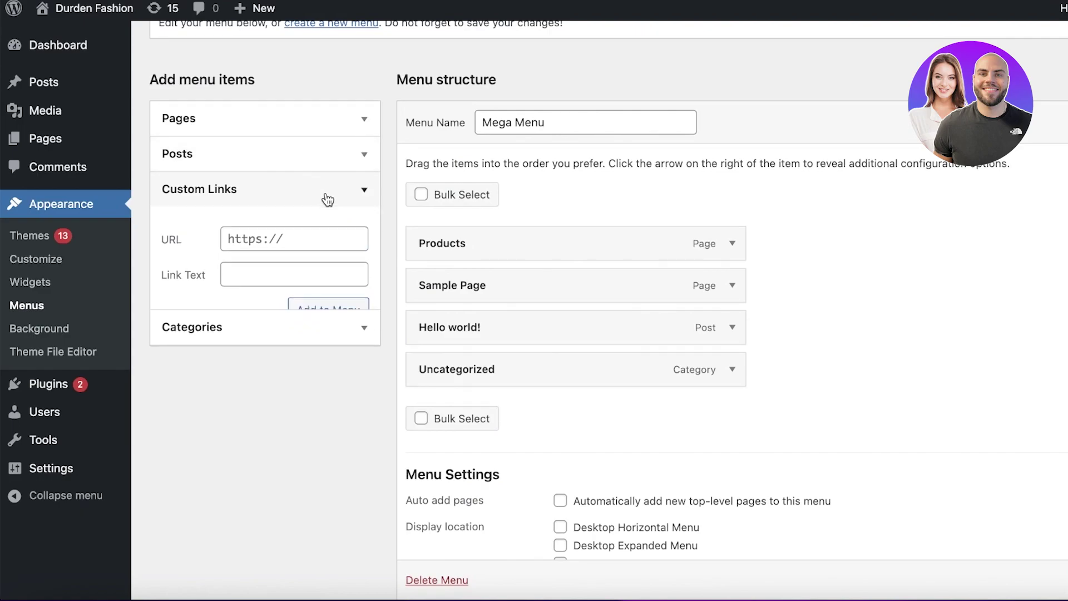
scroll(557, 139, up, 3)
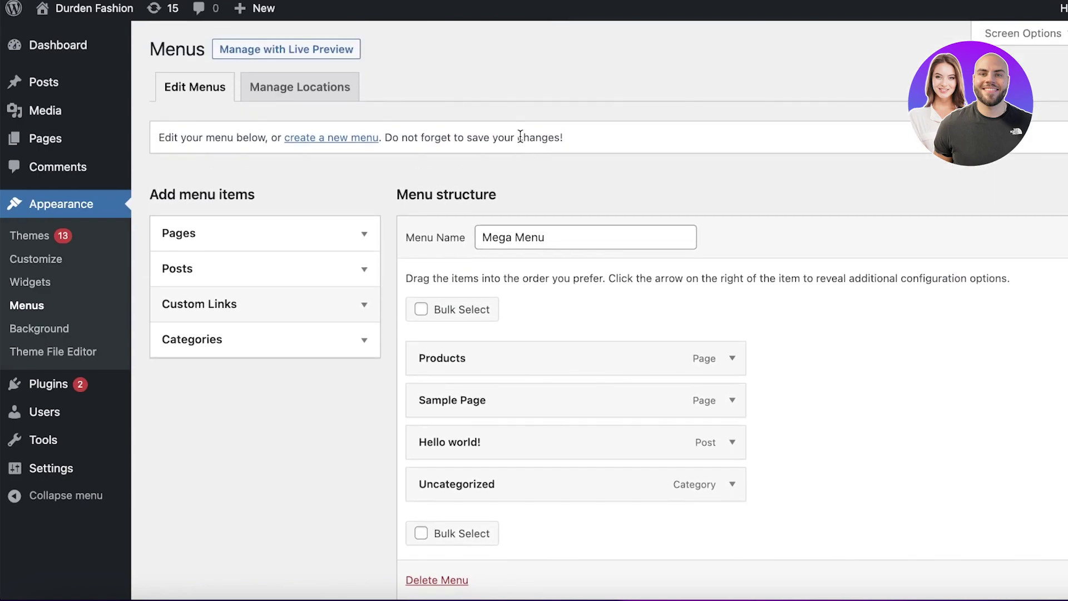
scroll(500, 336, down, 2)
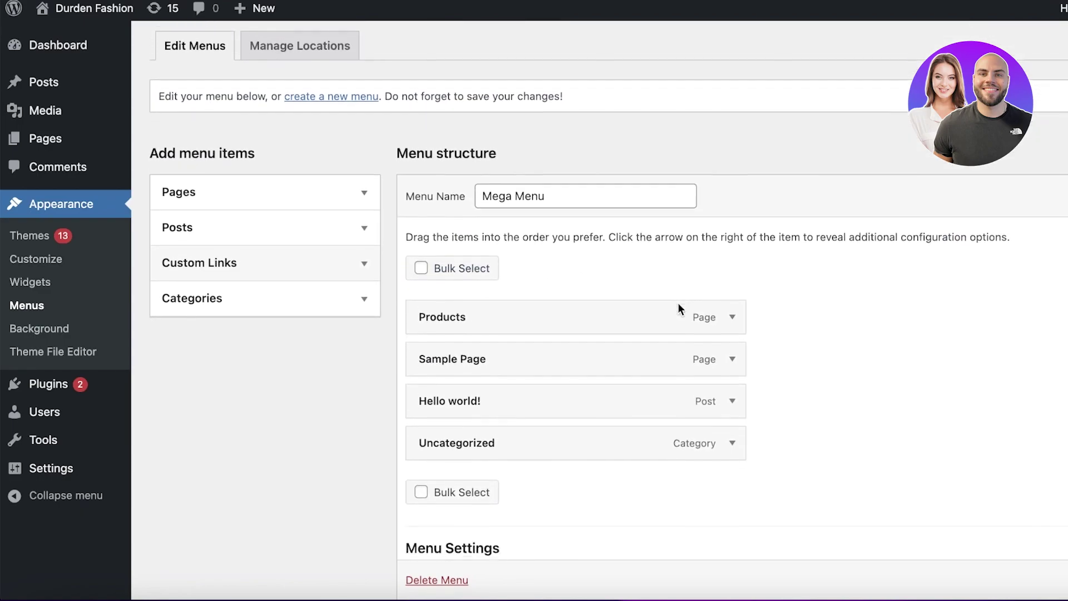
scroll(557, 328, down, 1)
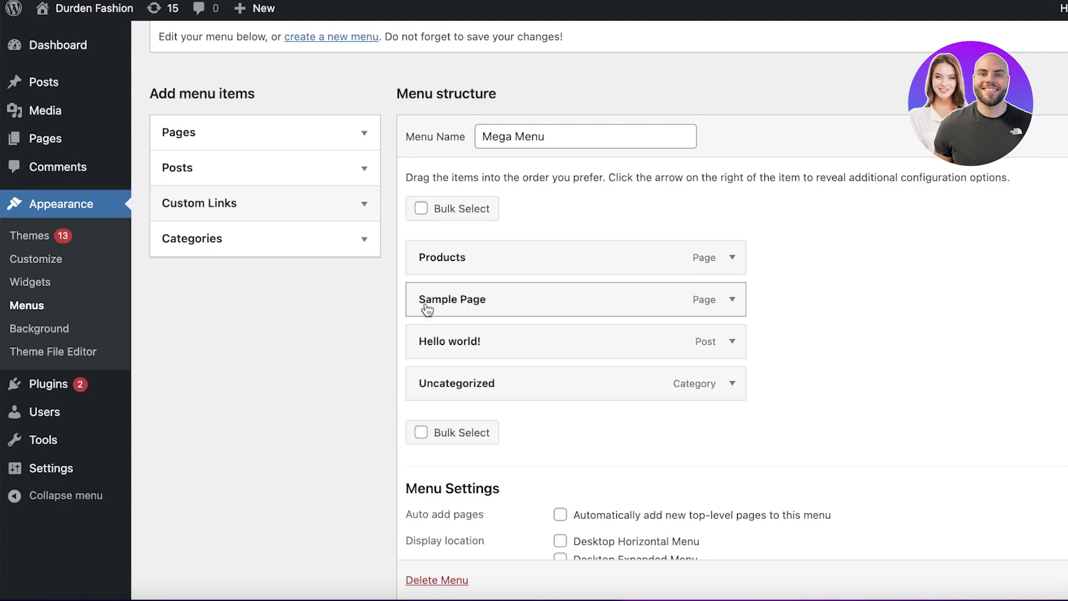
drag(435, 346, 469, 349)
drag(449, 303, 449, 250)
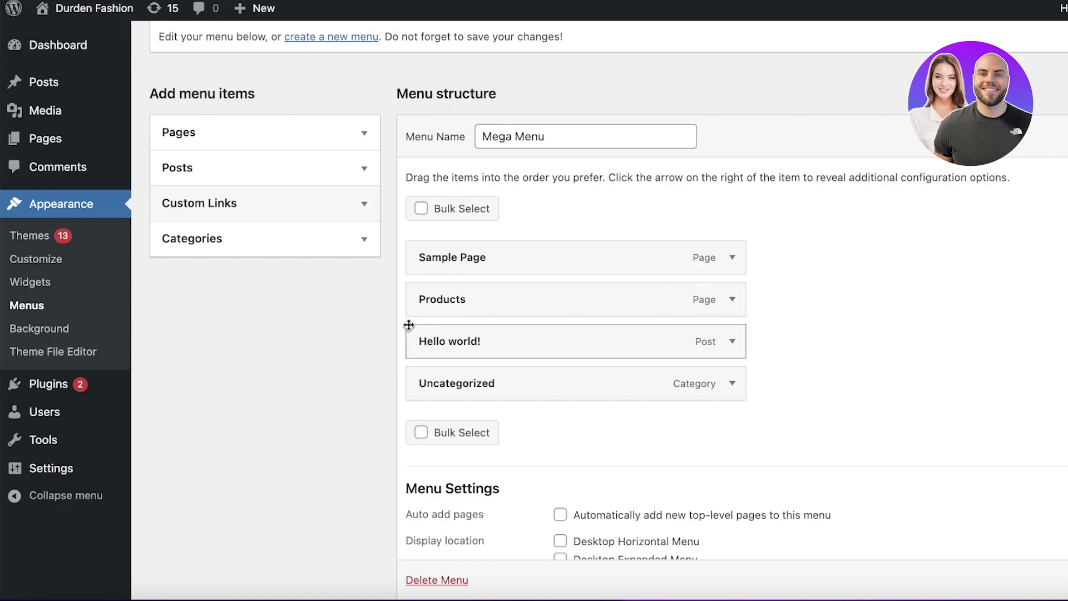
Nest Hello world! and Uncategorized as sub items under Products
scroll(443, 302, down, 2)
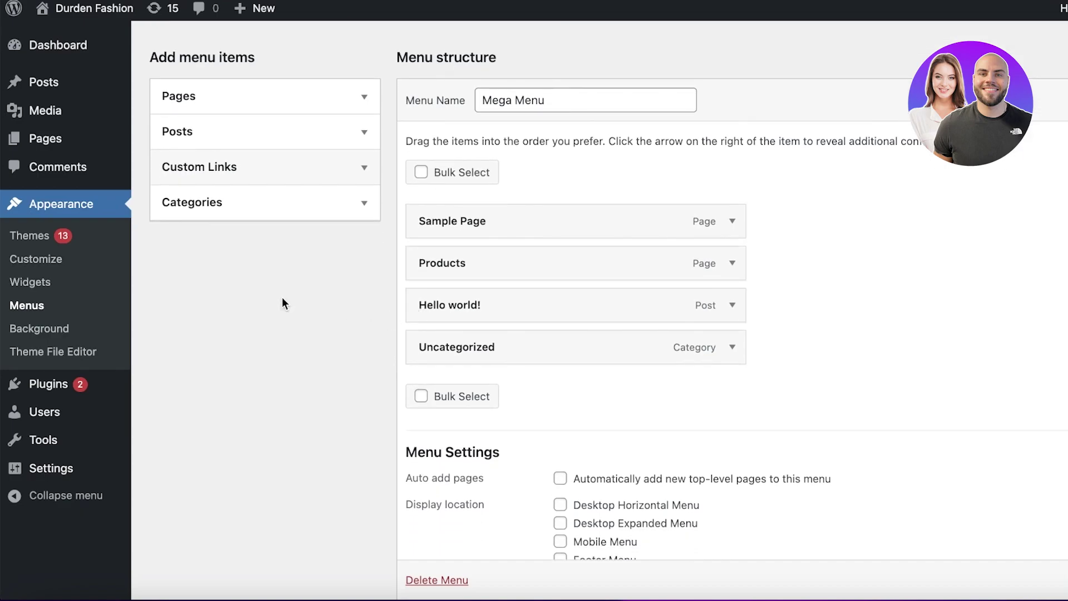
scroll(282, 298, down, 2)
drag(429, 280, 463, 285)
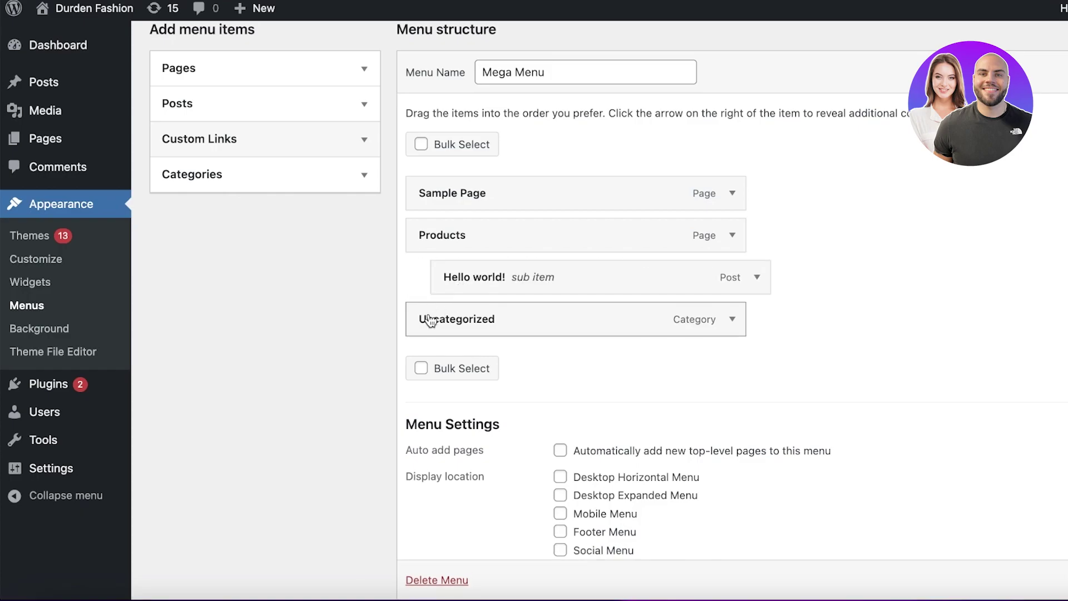
drag(429, 318, 467, 309)
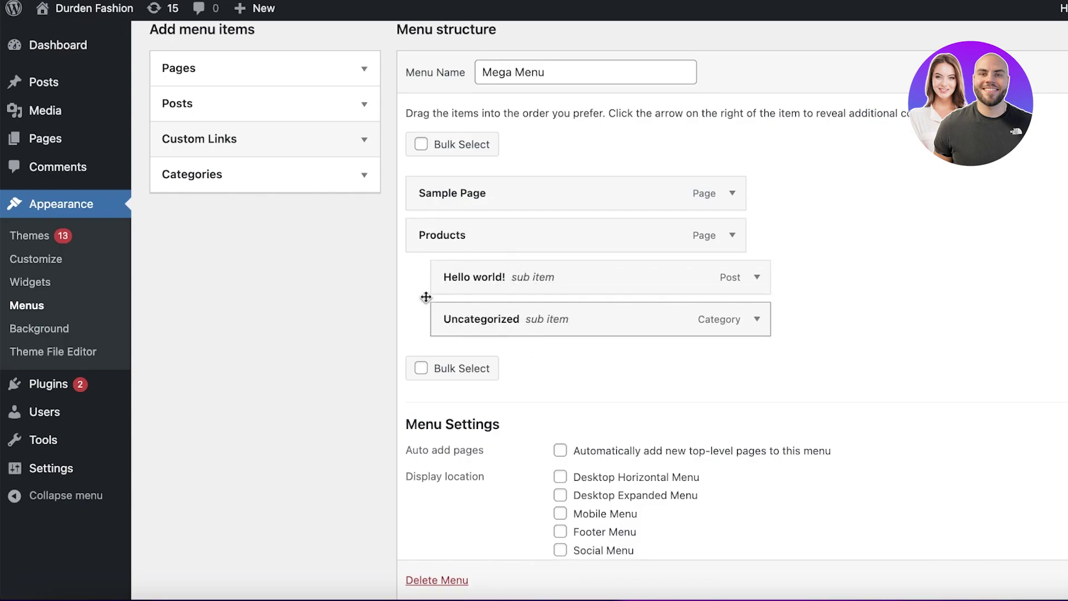
Enable auto-adding top-level pages and tick the Desktop Horizontal Menu and Mobile Menu locations
scroll(426, 296, down, 2)
scroll(483, 255, up, 5)
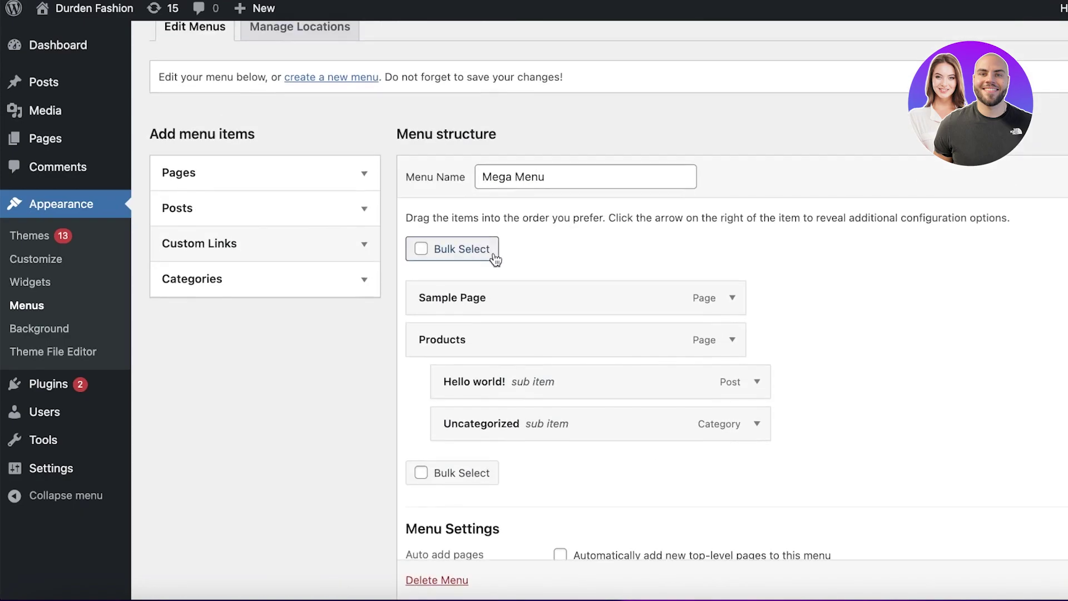
scroll(494, 257, down, 3)
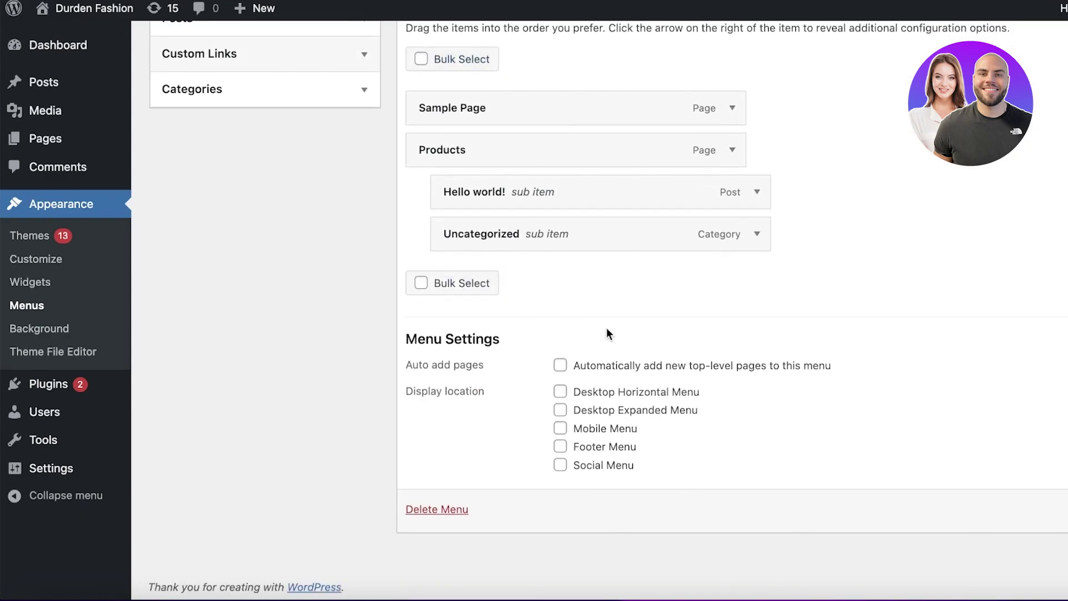
click(562, 365)
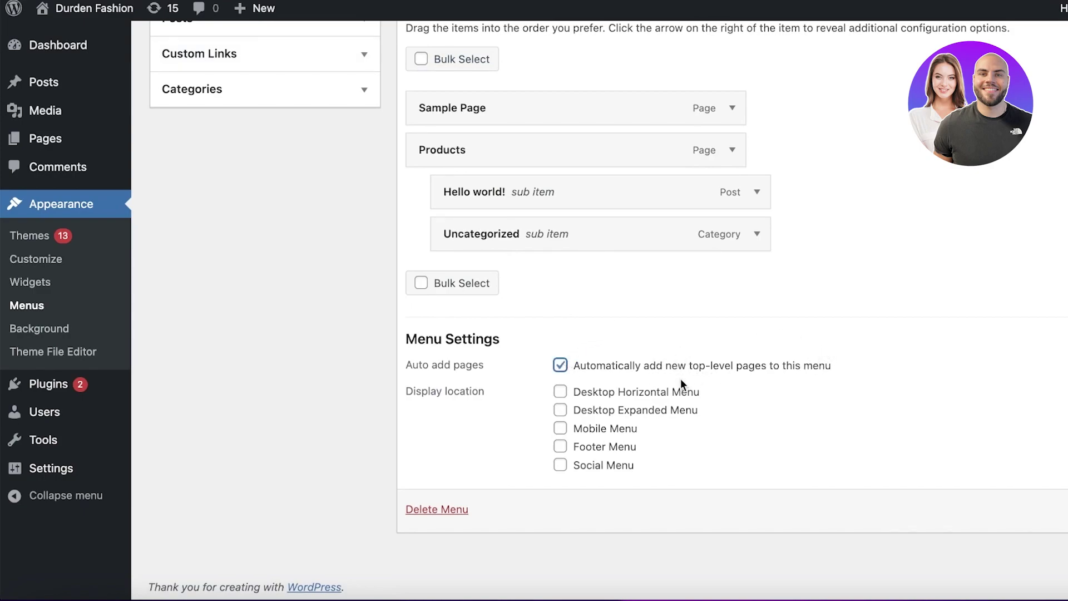
scroll(411, 356, up, 1)
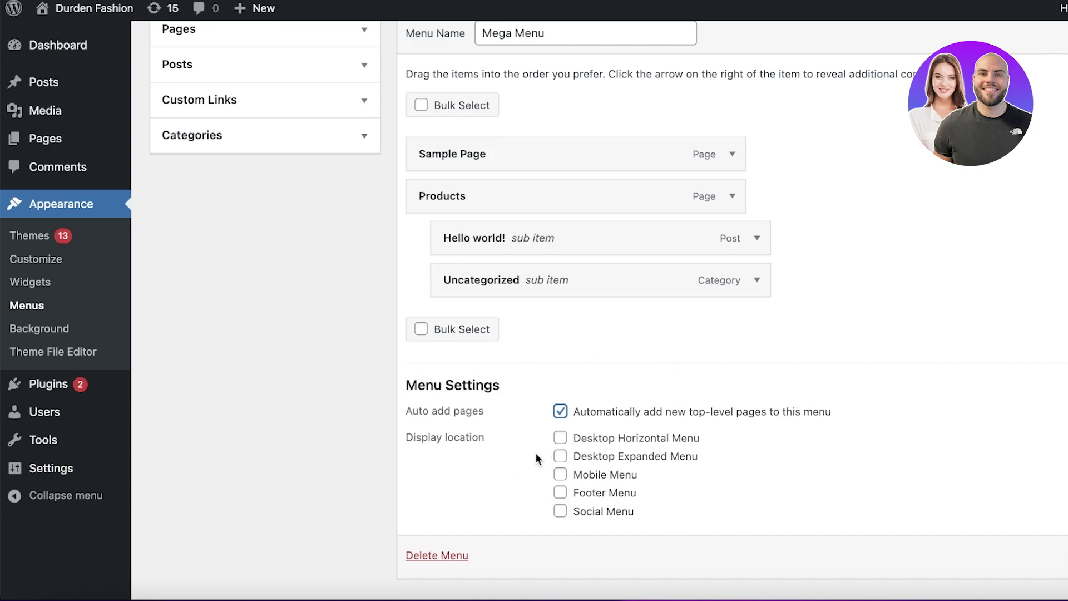
click(560, 439)
click(562, 473)
scroll(412, 393, up, 5)
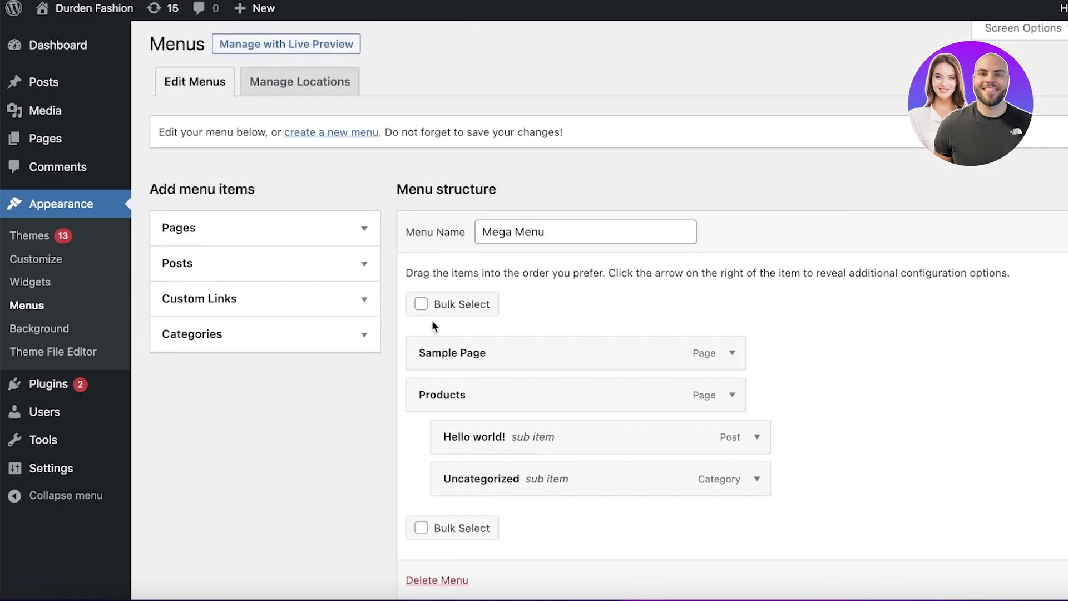
Stay on the page at the Leave site prompt and save the Mega Menu
click(282, 90)
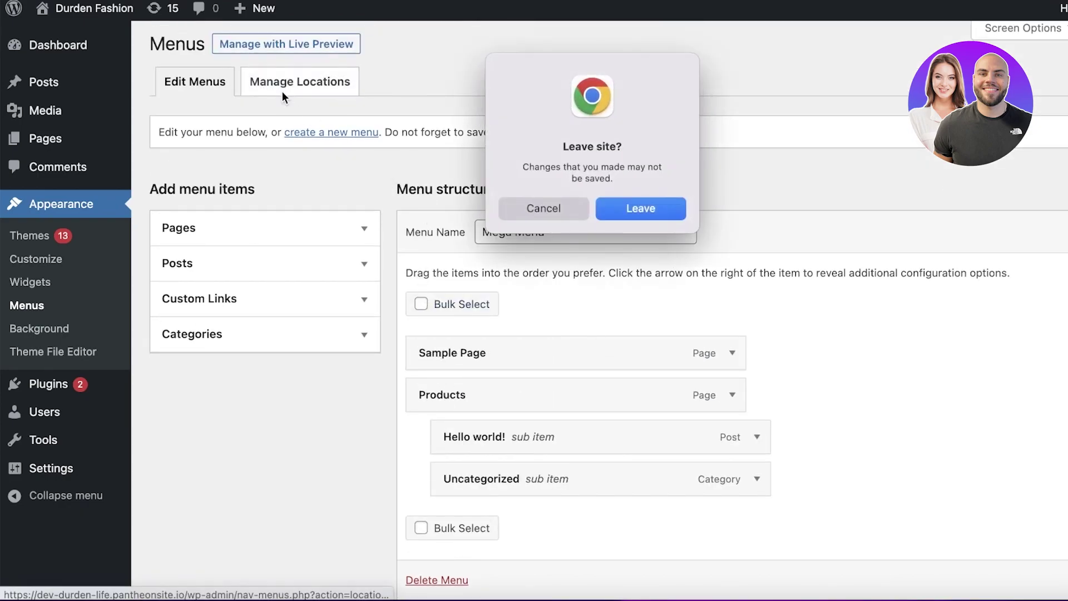
click(543, 209)
scroll(1025, 556, down, 1)
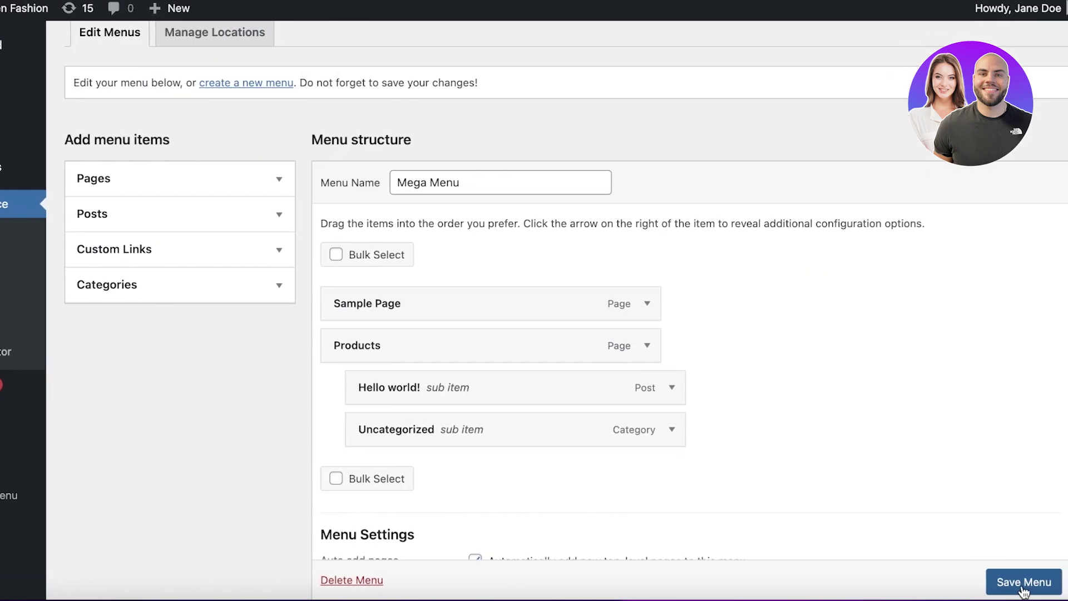
click(1023, 583)
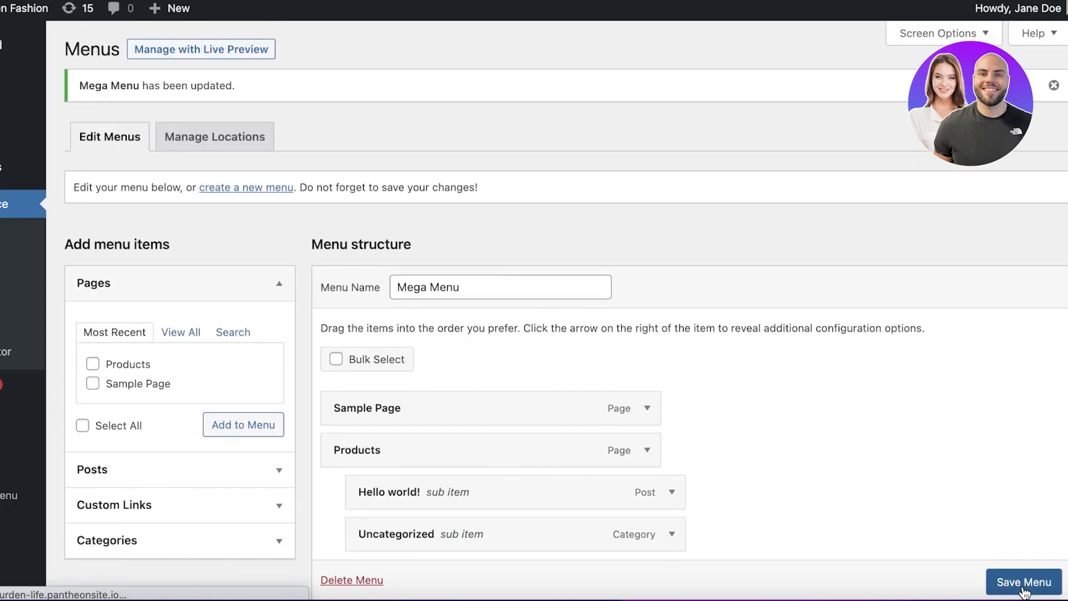
In Manage Locations, assign Mega Menu to Desktop Expanded Menu, leaving Footer Menu unassigned
click(218, 133)
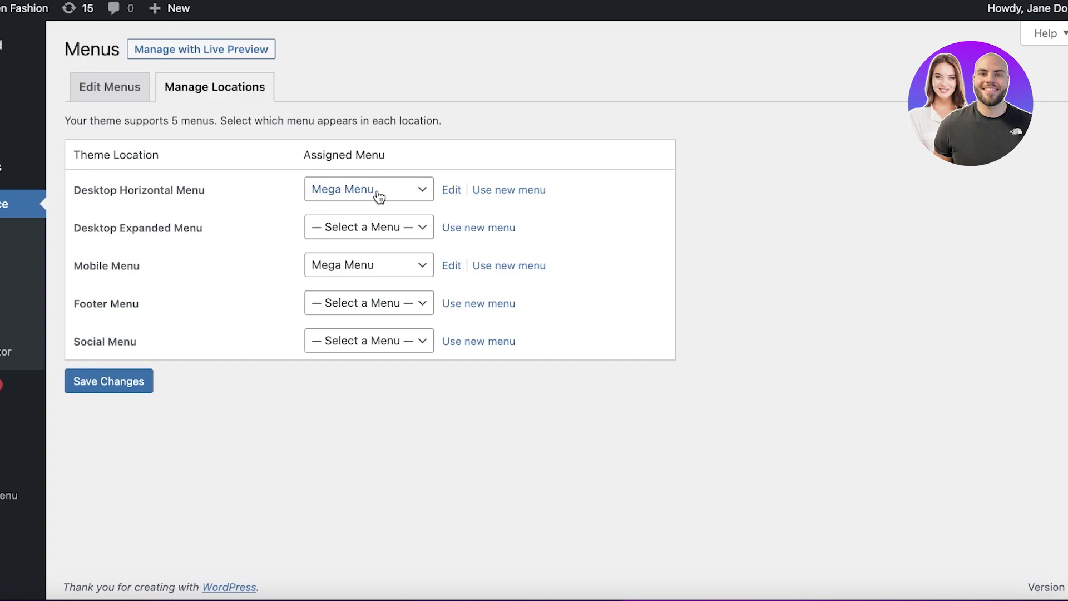
click(384, 228)
click(376, 243)
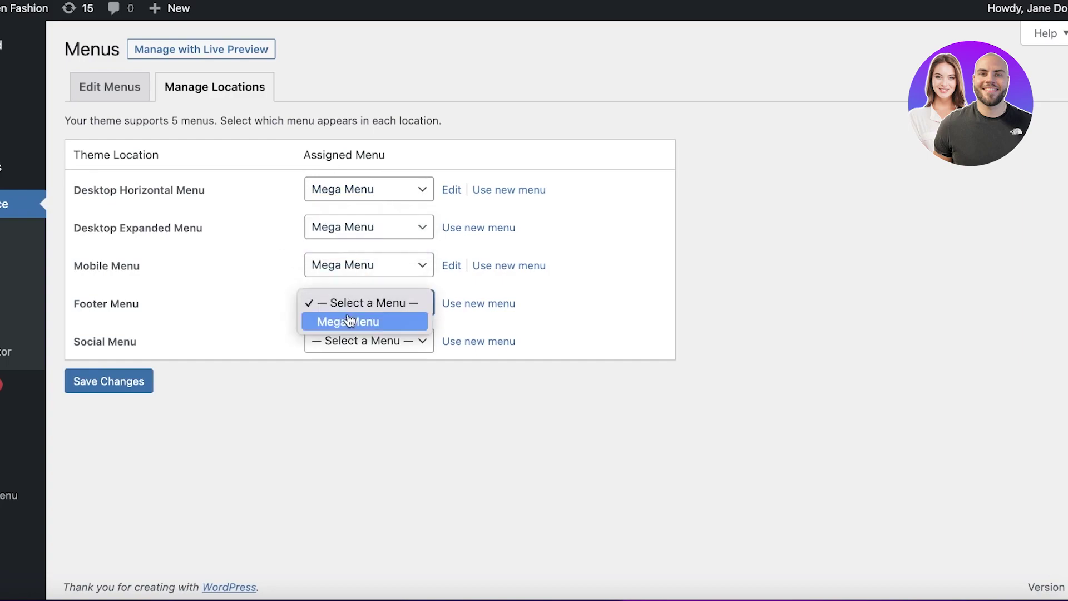
click(214, 300)
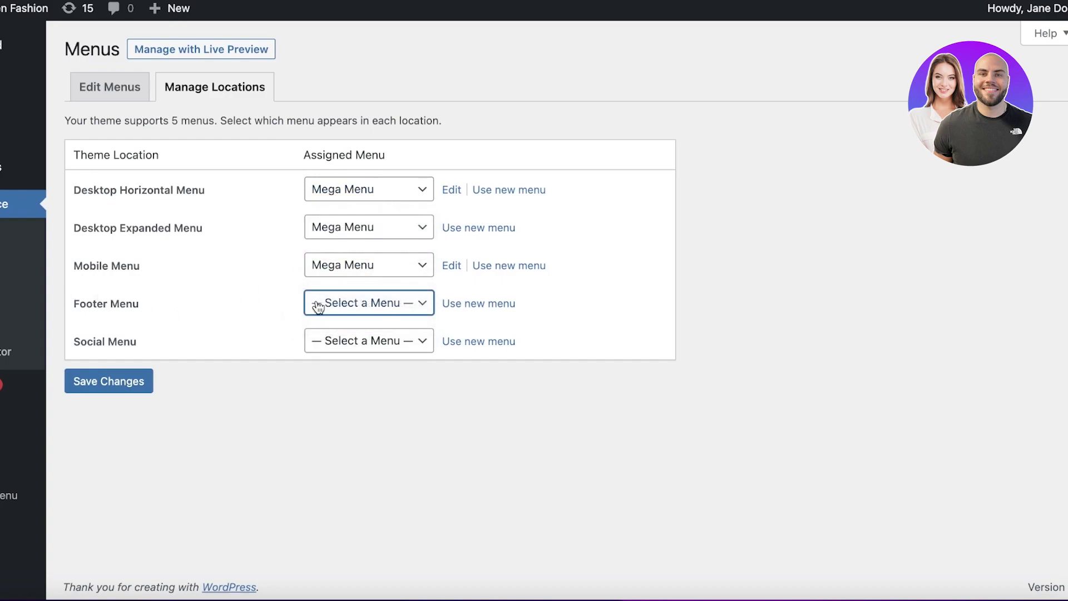
Save the location assignments, check the live header's Products submenu, then return to the Dashboard
click(126, 386)
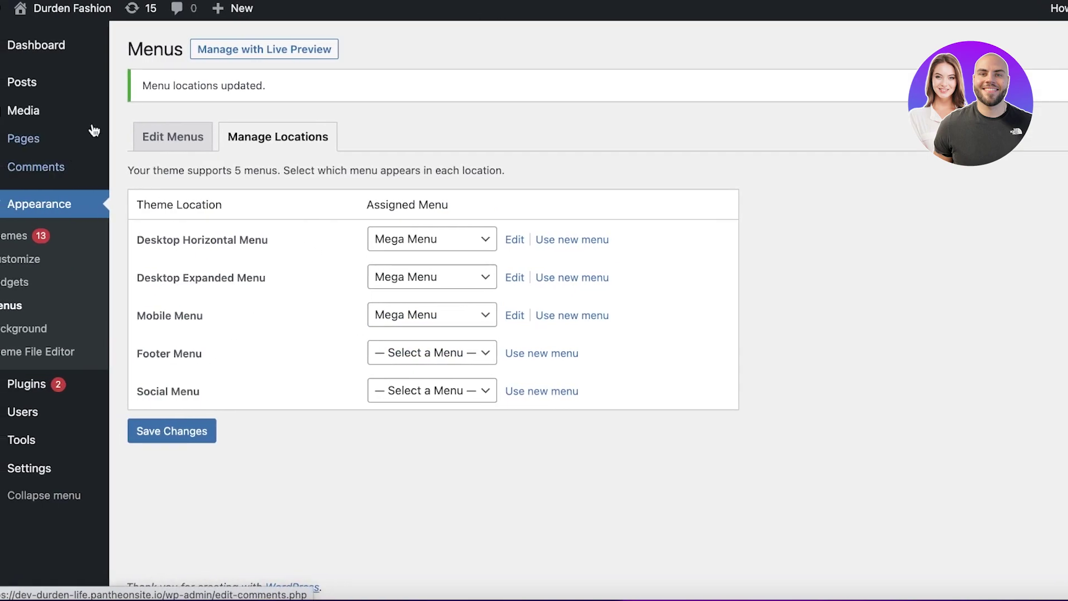
mouse_move(76, 17)
click(99, 46)
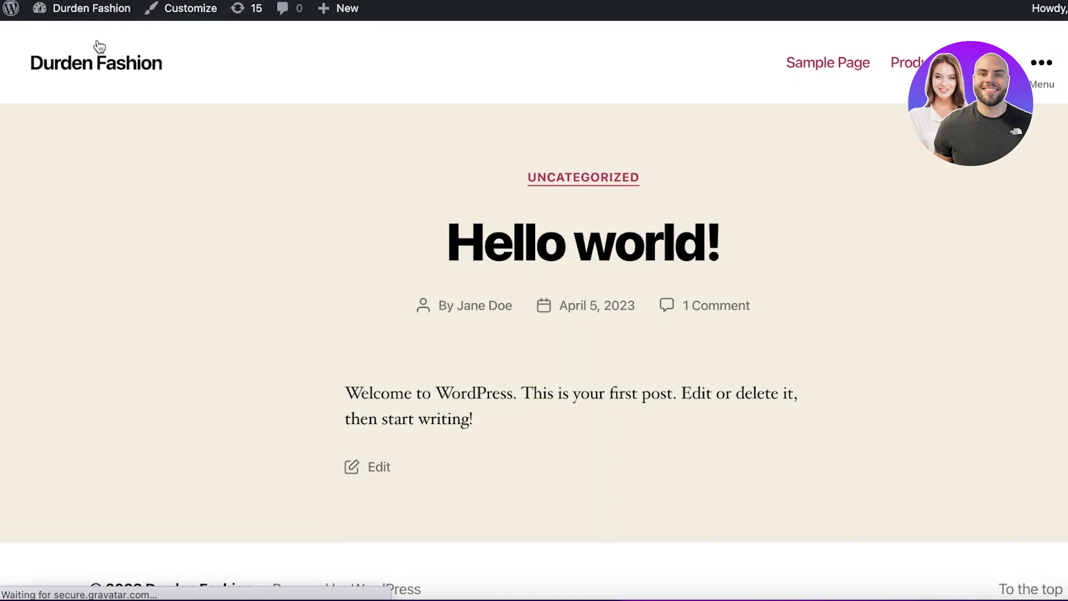
mouse_move(889, 70)
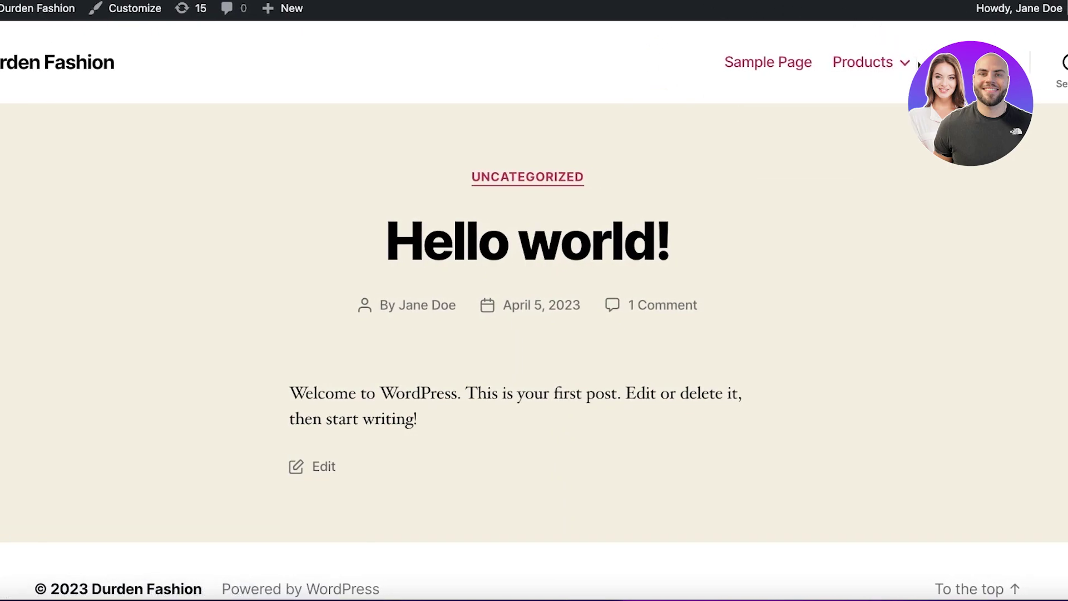
mouse_move(856, 69)
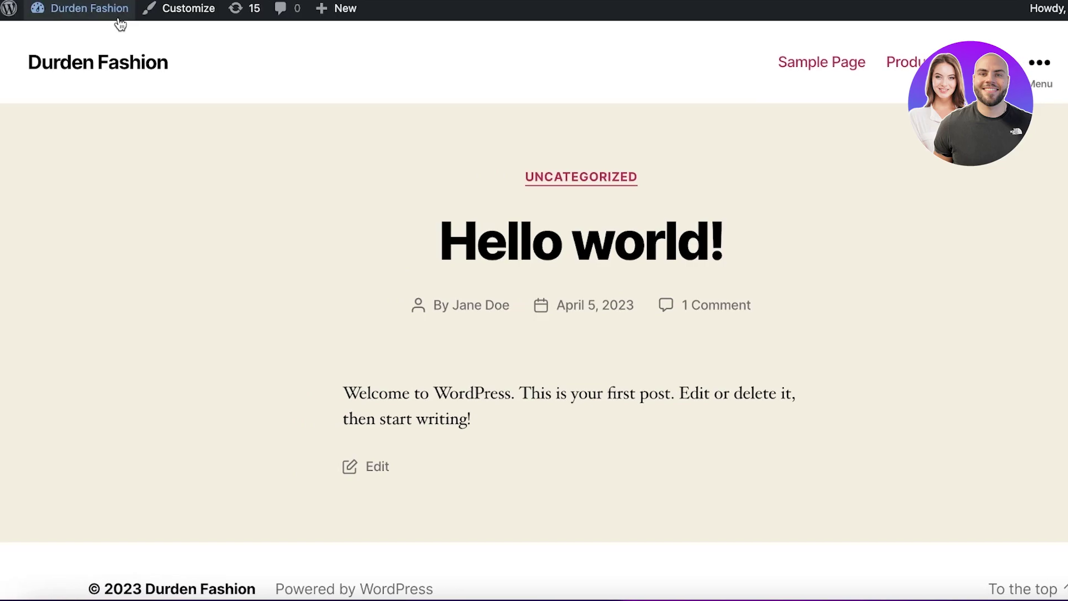
mouse_move(903, 62)
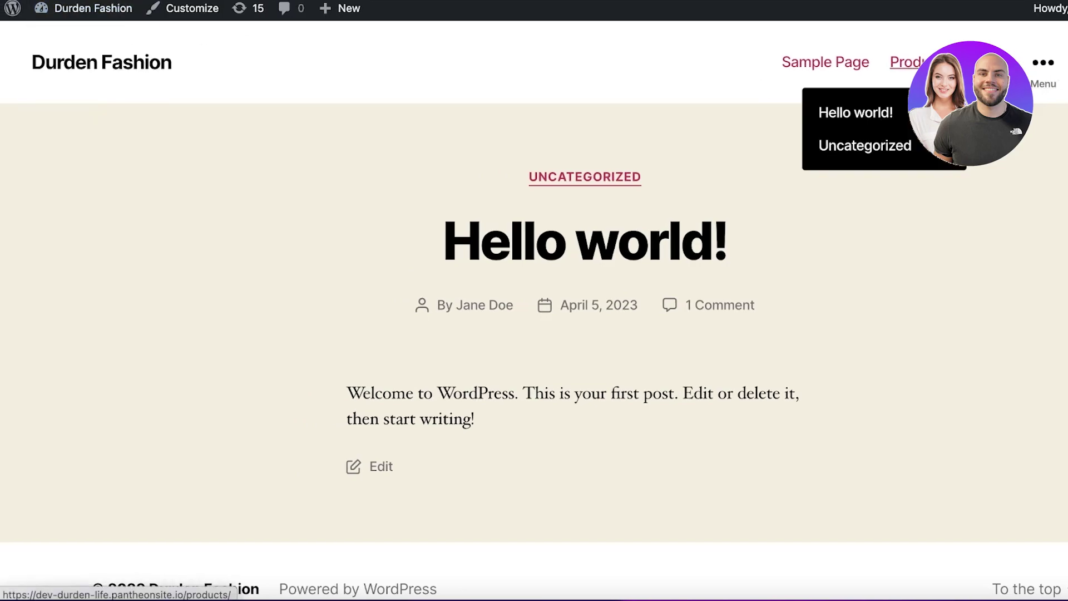
click(105, 12)
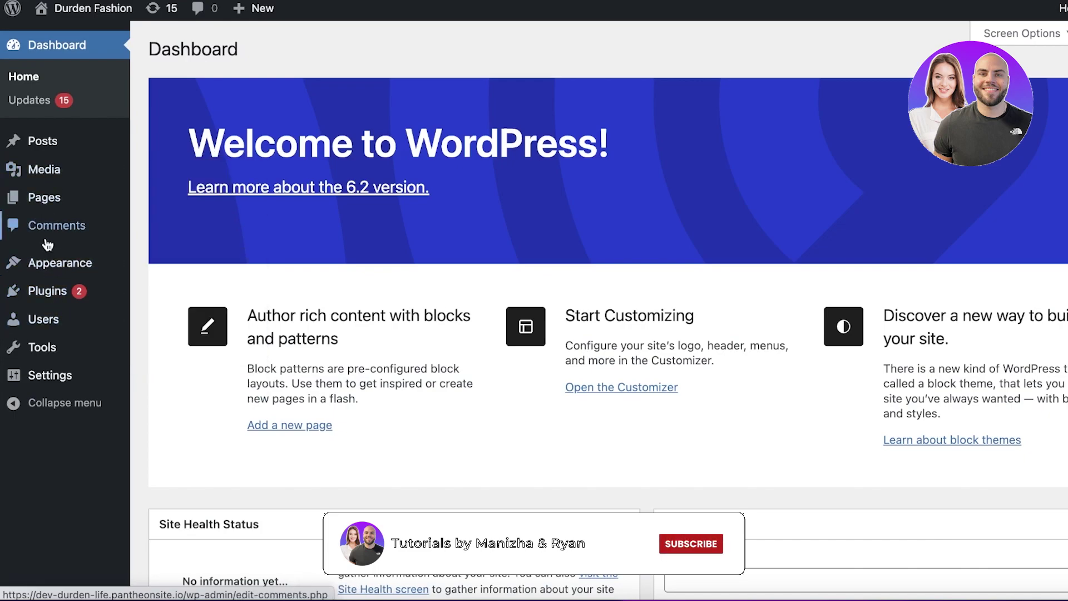
Browse Posts, Comments, Plugins and Themes, then reopen the Menus editor showing Mega Menu
mouse_move(64, 273)
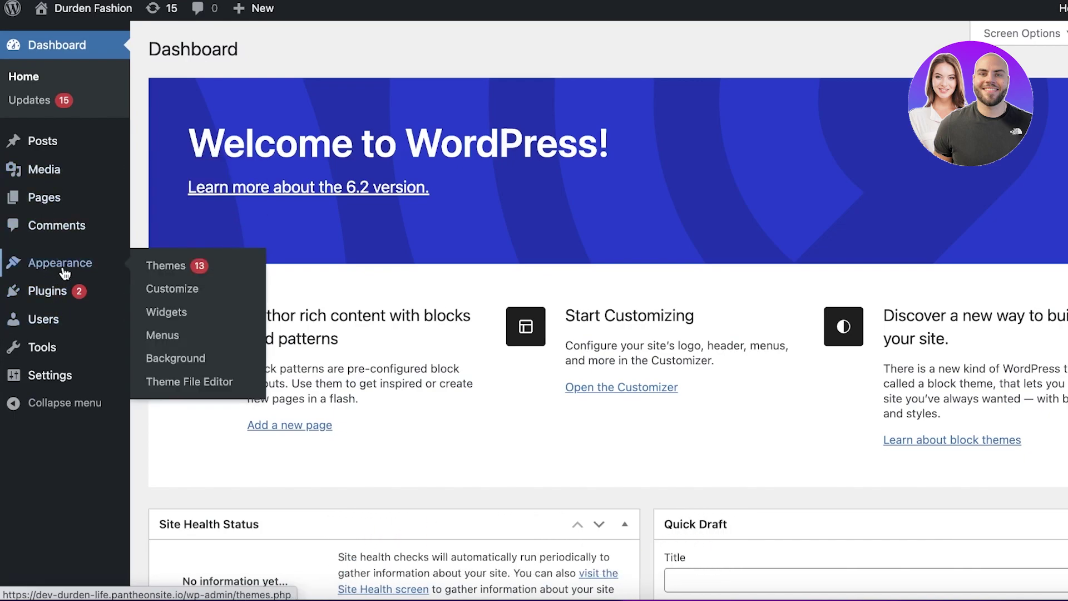
mouse_move(62, 190)
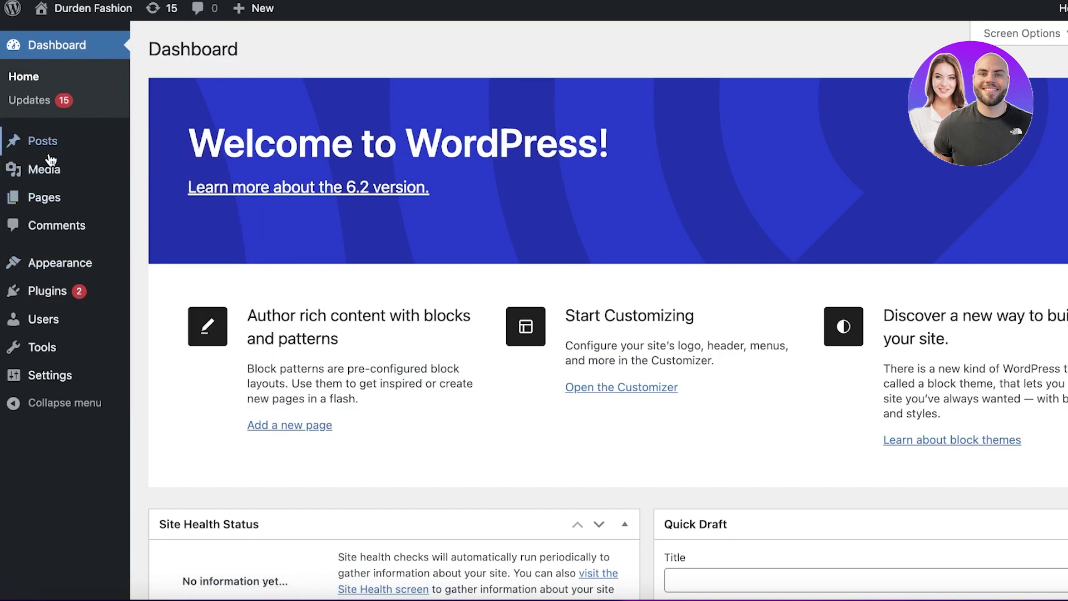
click(34, 141)
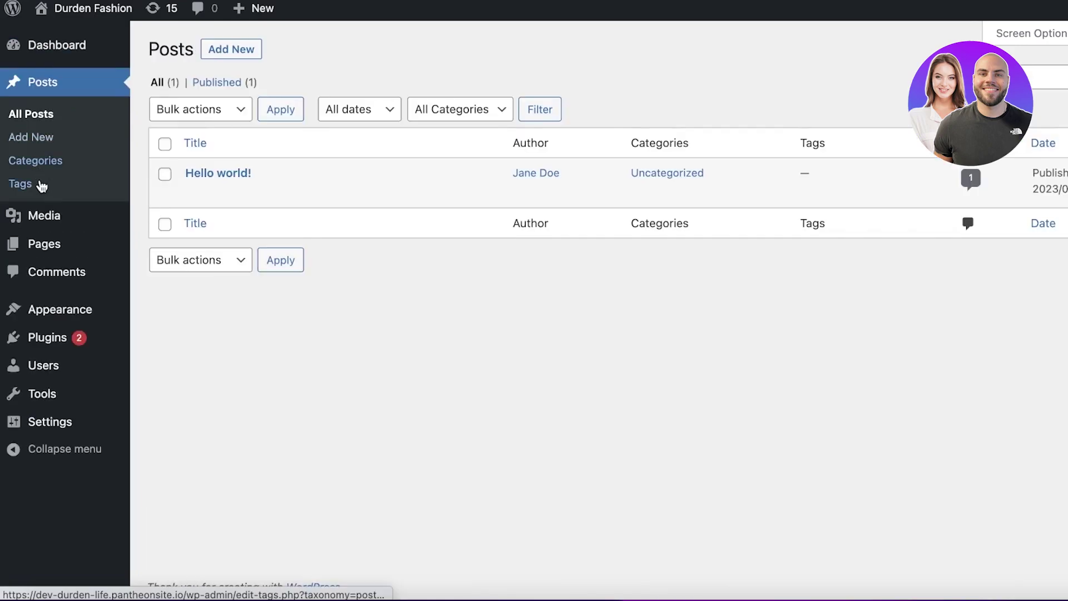
click(47, 273)
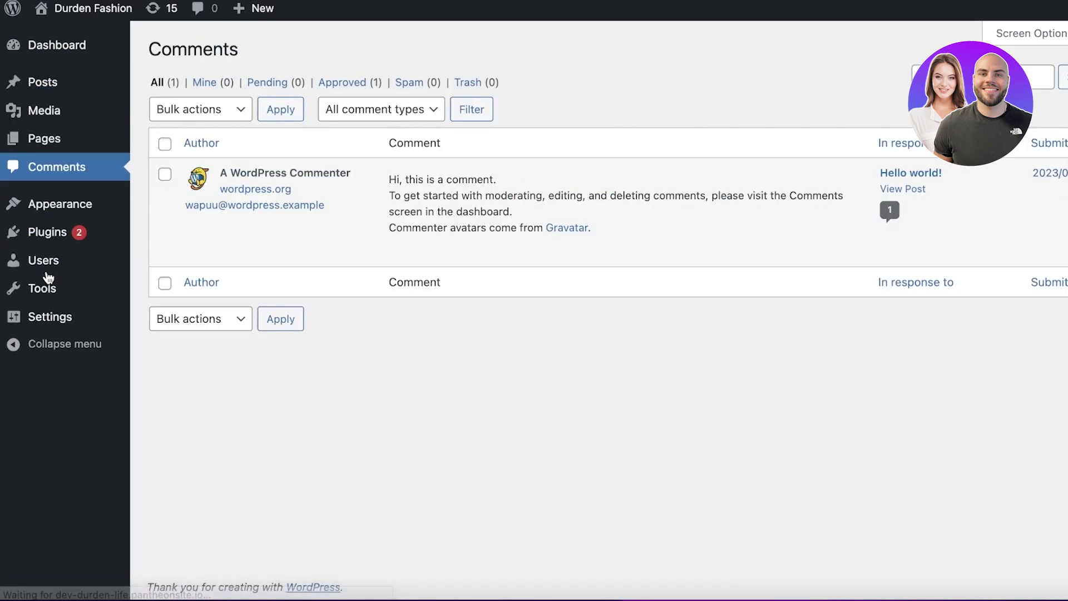
click(52, 226)
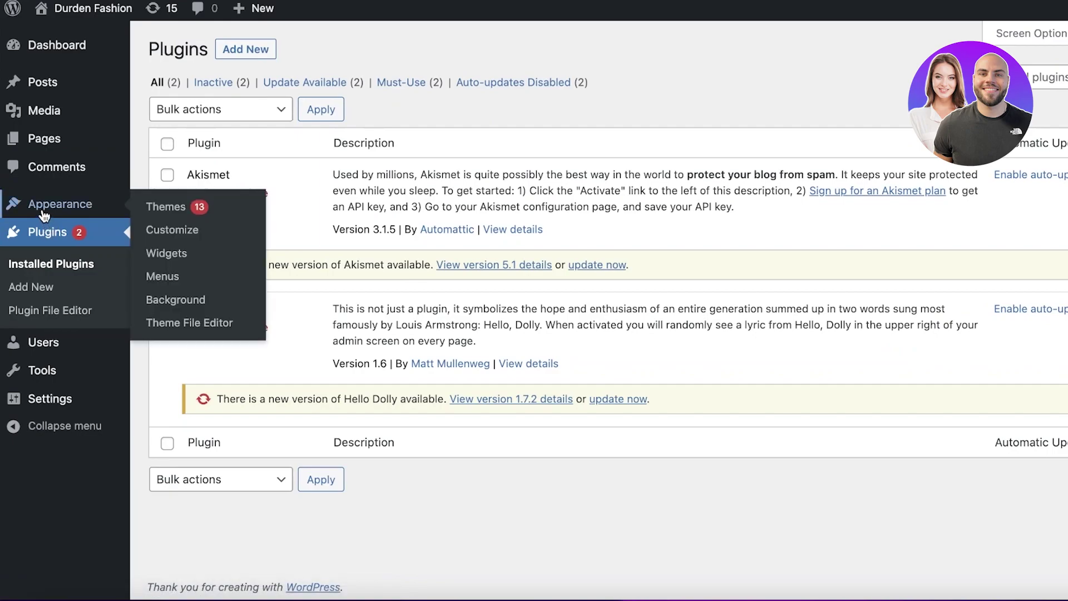
click(47, 210)
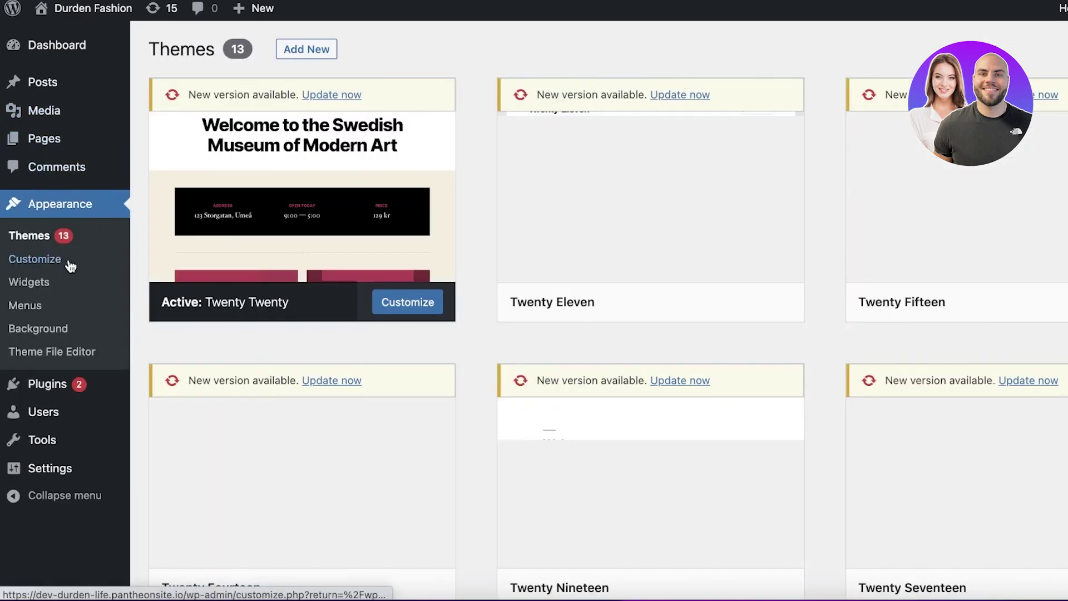
click(26, 315)
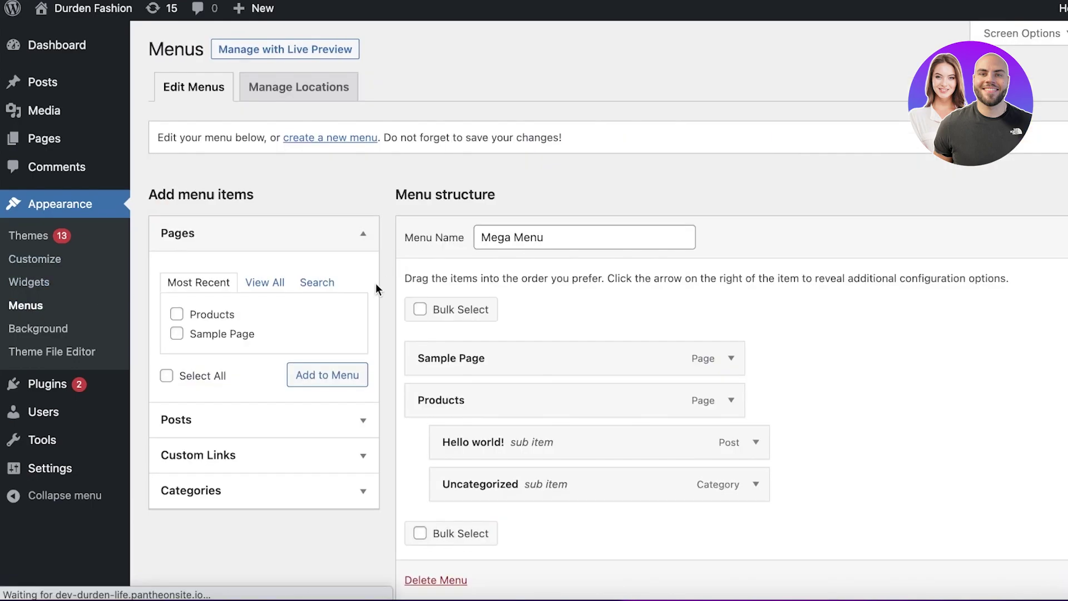
scroll(162, 274, down, 1)
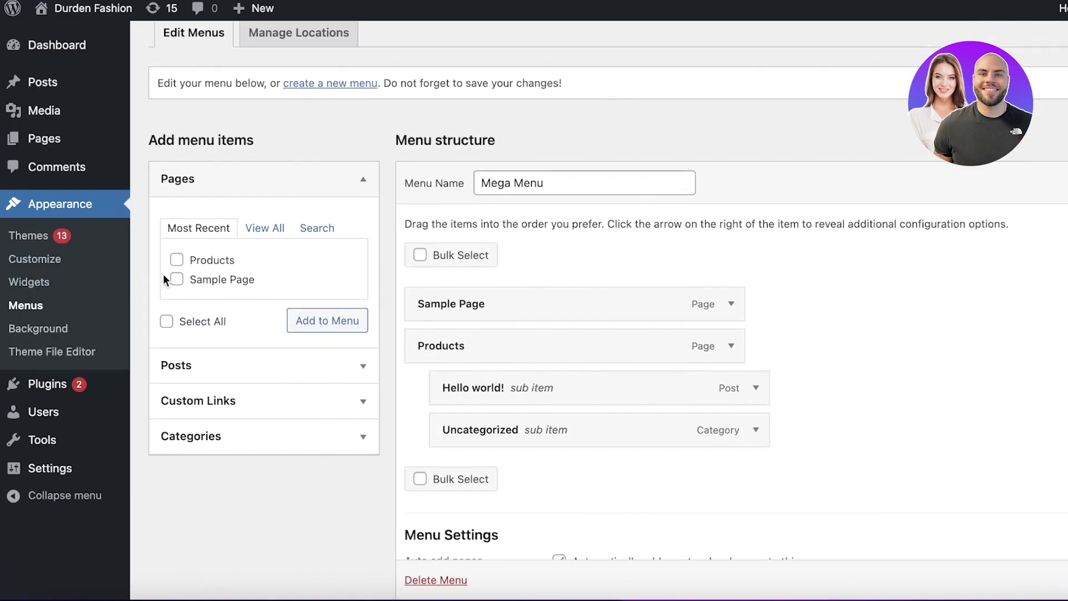
Activate the Twenty Twenty-Two theme and reload the Themes page
click(38, 239)
scroll(755, 206, down, 10)
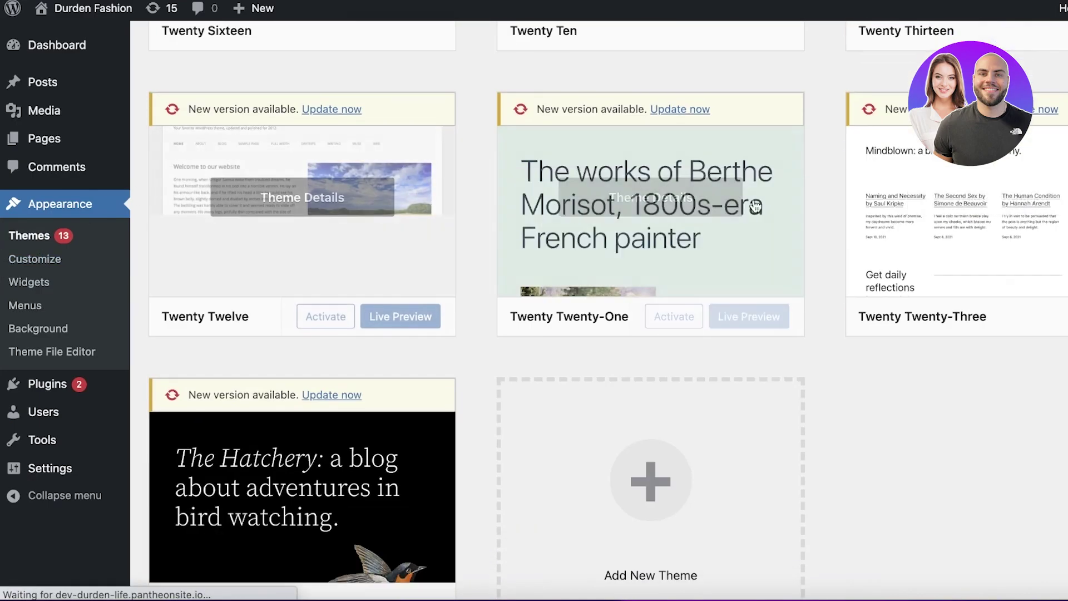
scroll(755, 205, up, 8)
scroll(400, 372, down, 10)
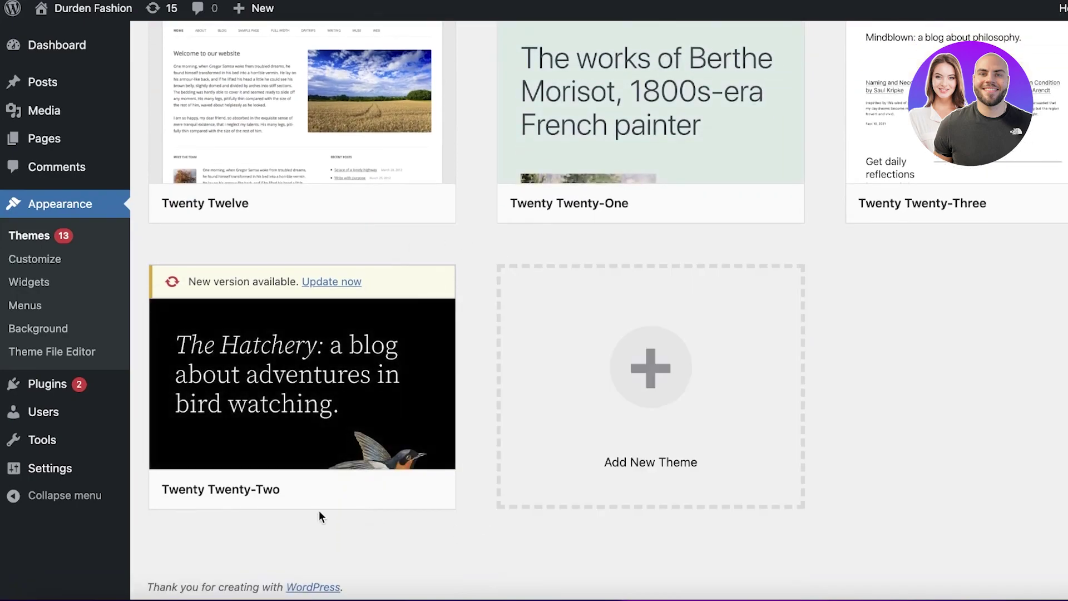
mouse_move(274, 489)
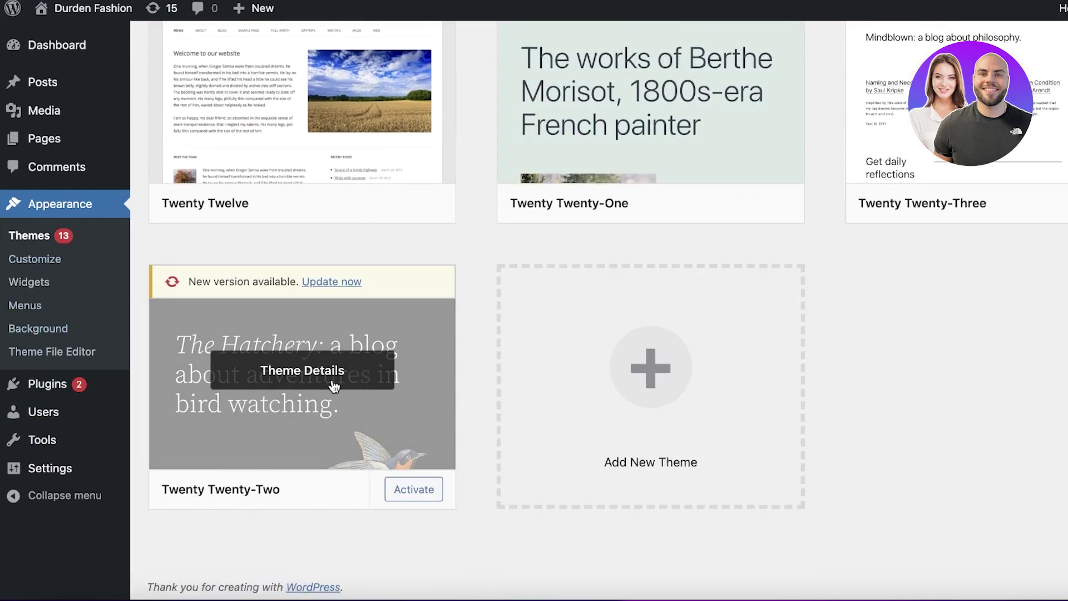
click(443, 488)
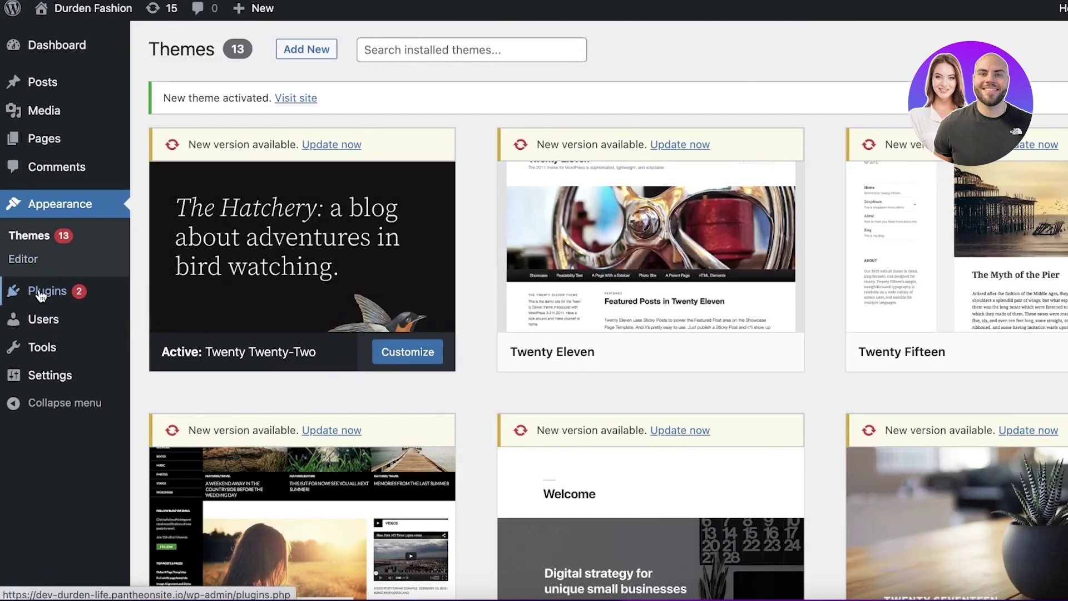
click(43, 234)
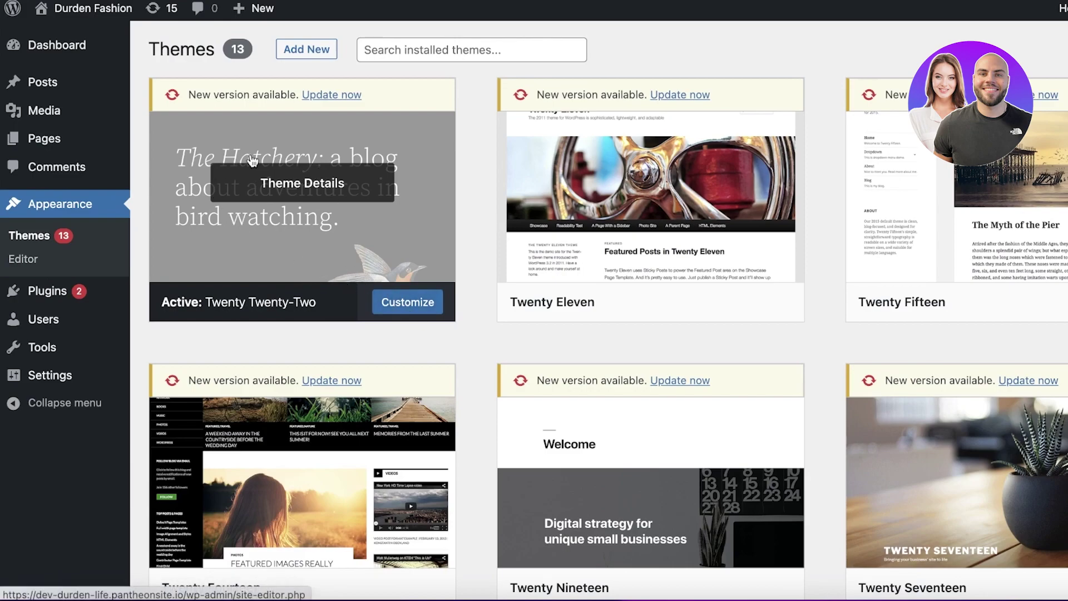
In the Site Editor, select the header navigation's Products page list from Template Parts
click(406, 304)
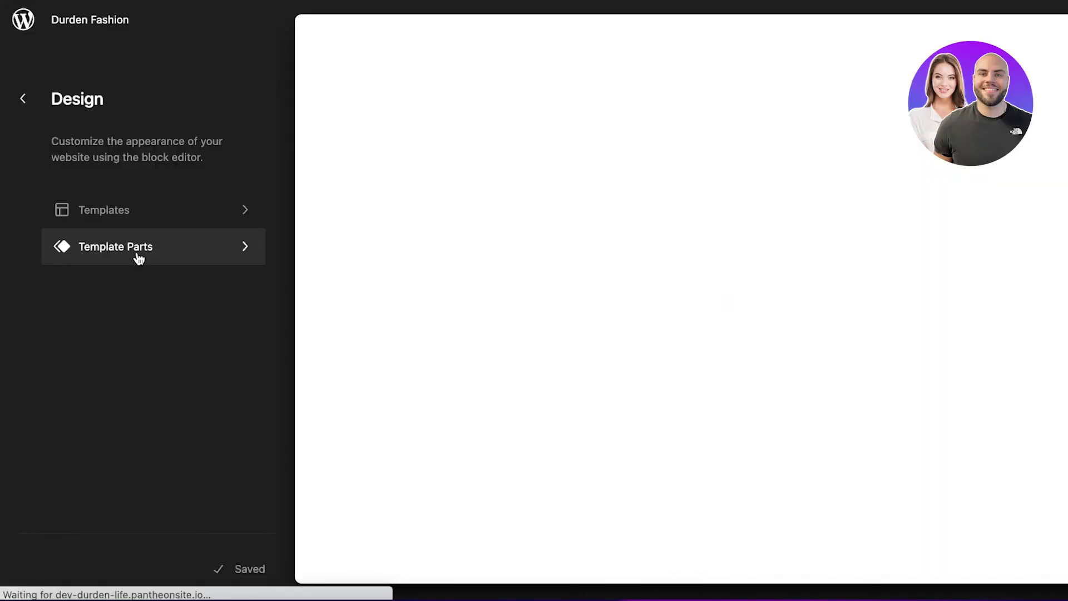
click(136, 255)
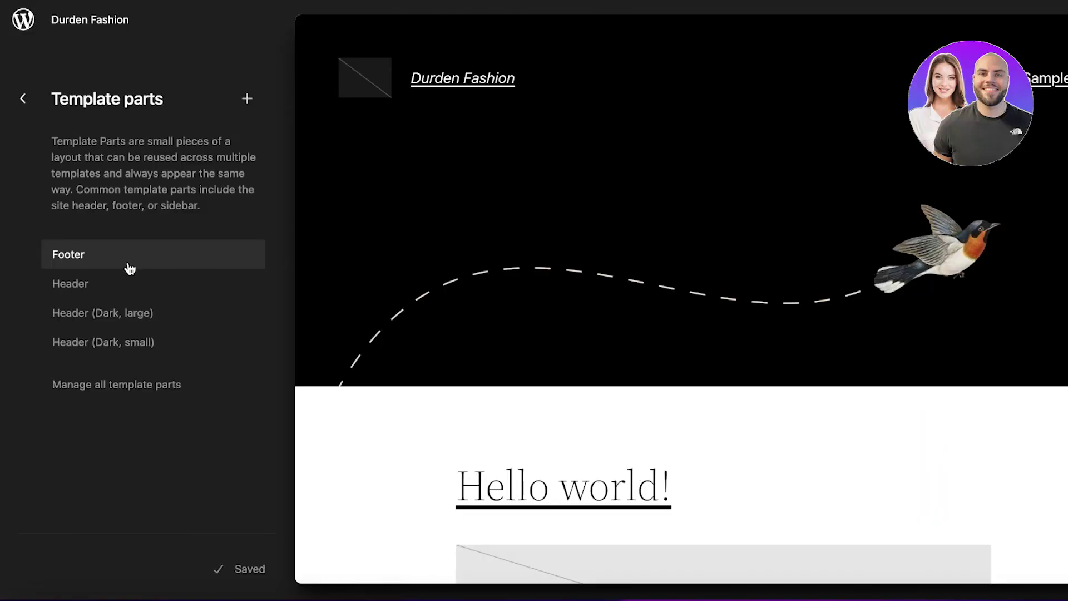
click(900, 123)
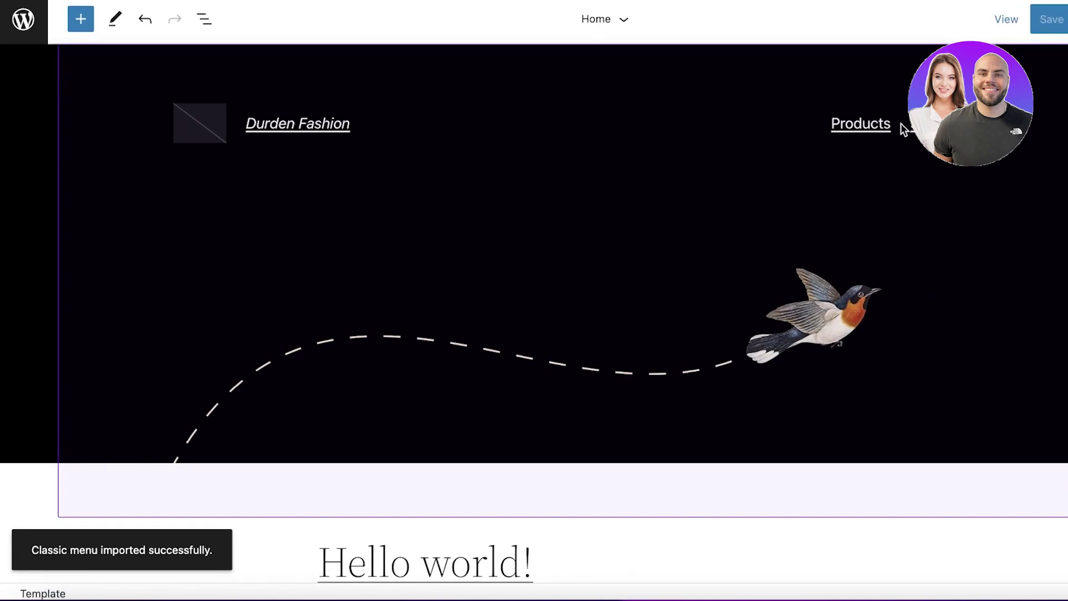
click(900, 123)
click(900, 122)
click(907, 126)
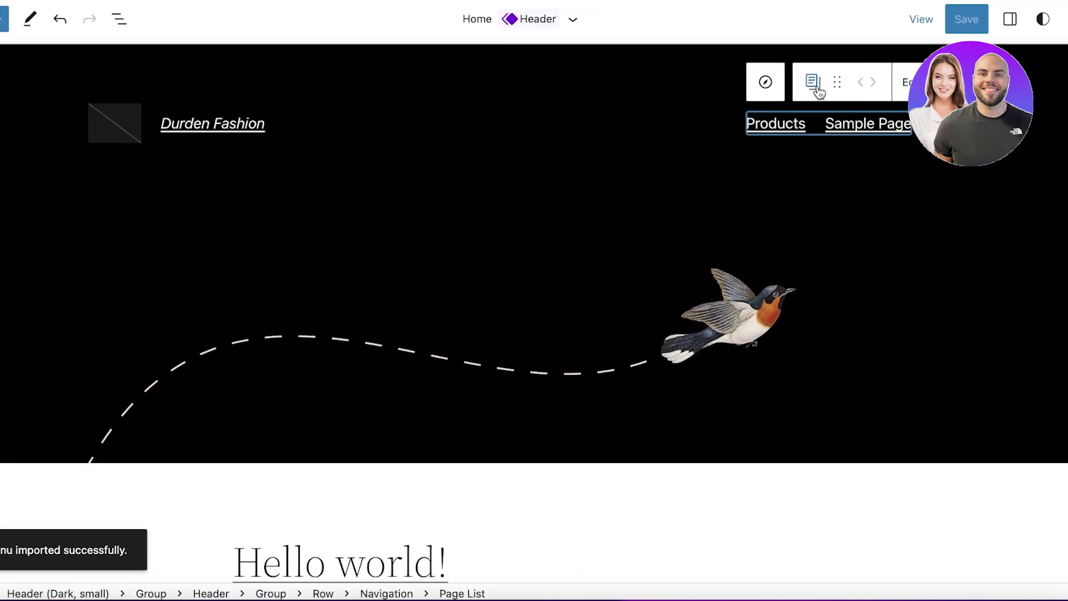
Choose Edit from the header Page List block's options to get the 'Edit this menu' prompt
click(814, 82)
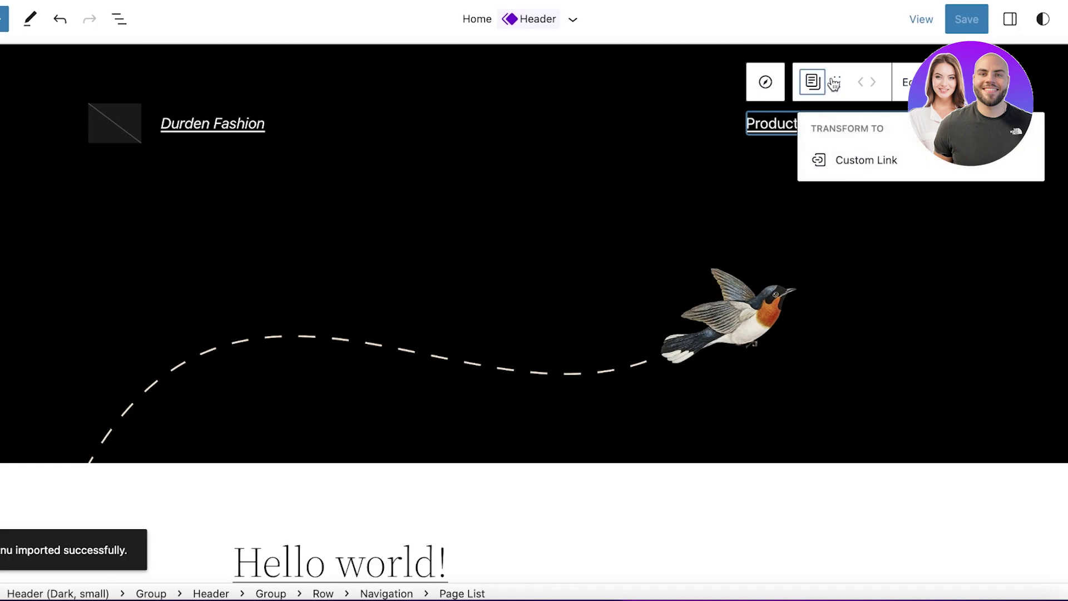
click(945, 82)
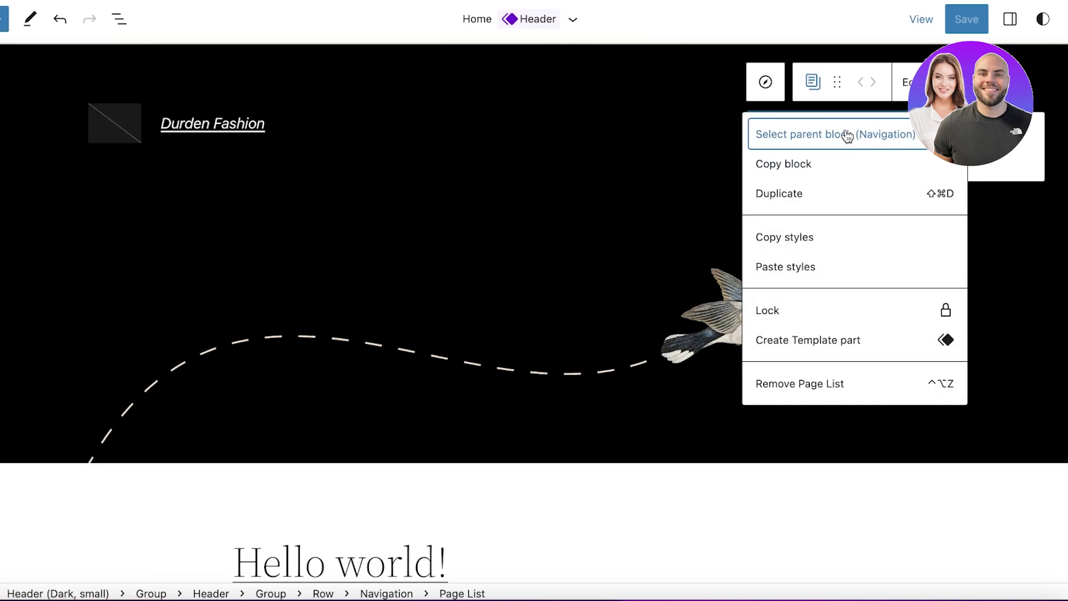
click(847, 135)
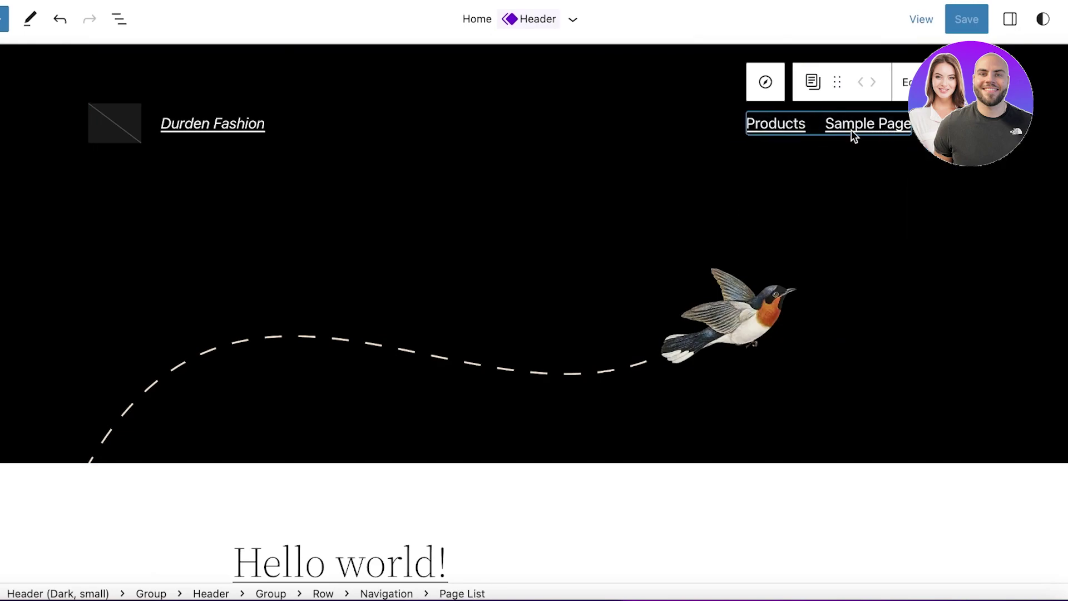
click(946, 82)
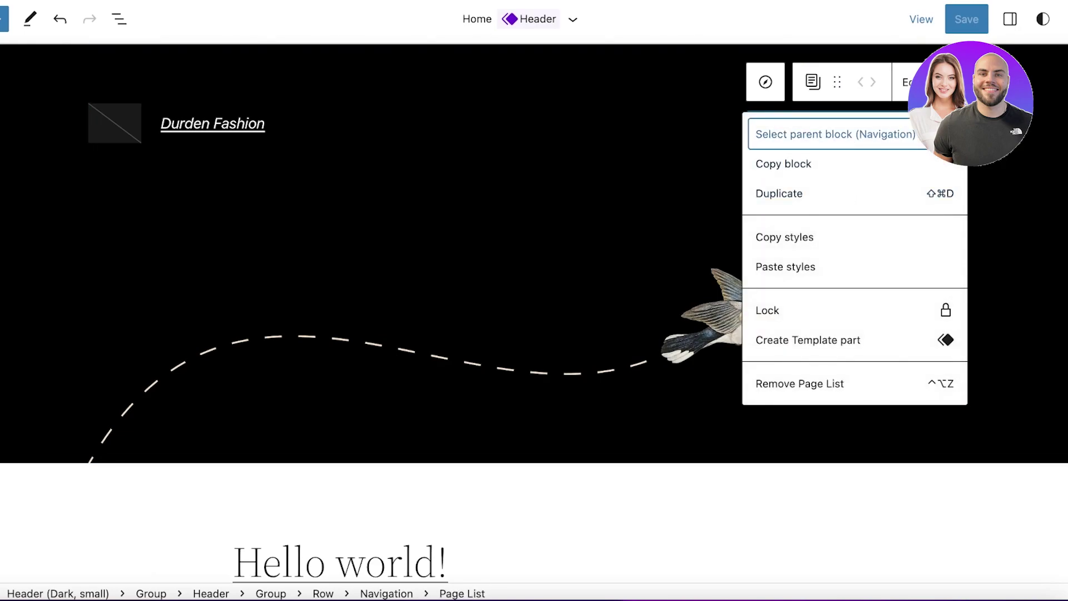
click(813, 136)
click(805, 125)
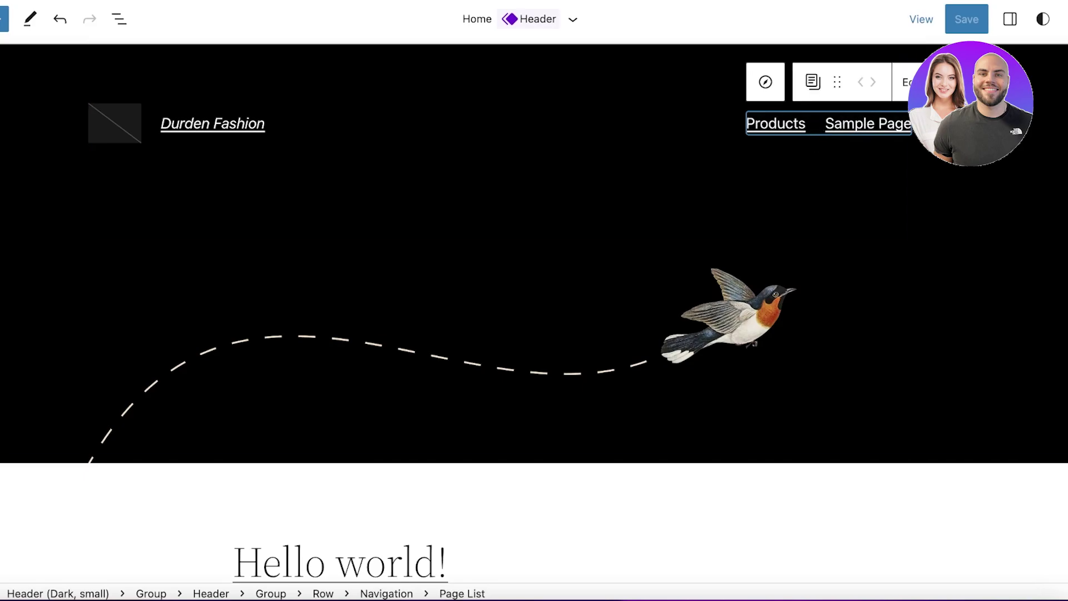
right_click(809, 123)
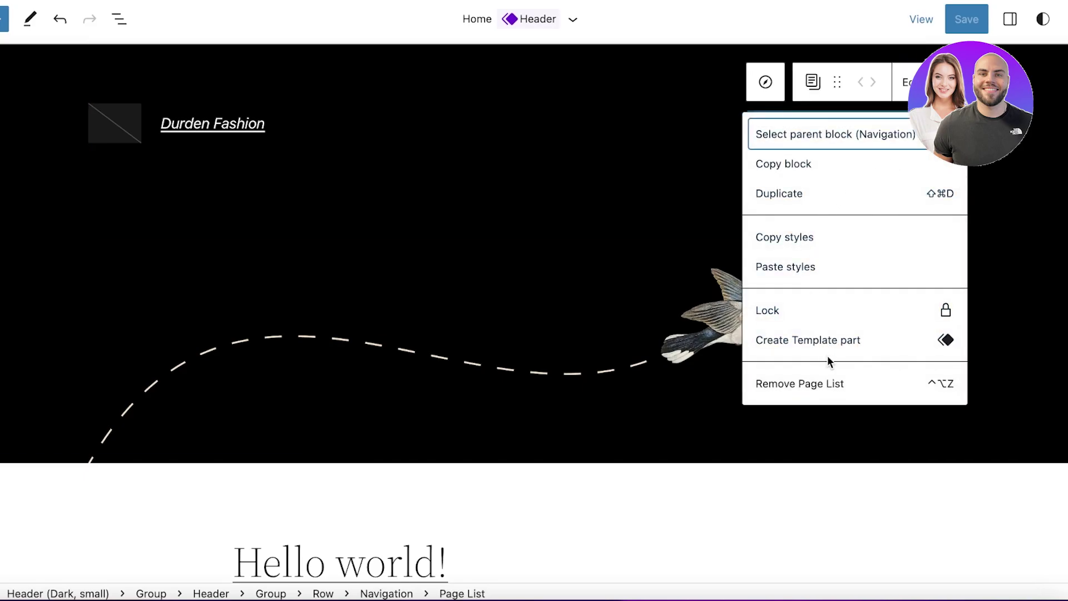
click(906, 82)
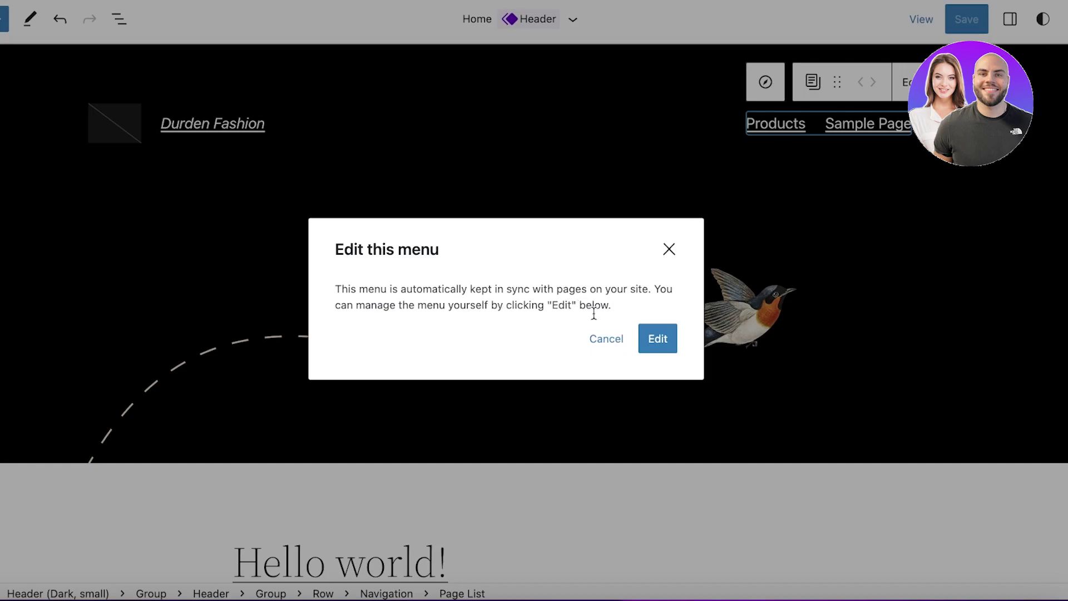
Convert the page list into an editable menu and add a Products link after Sample Page
click(661, 343)
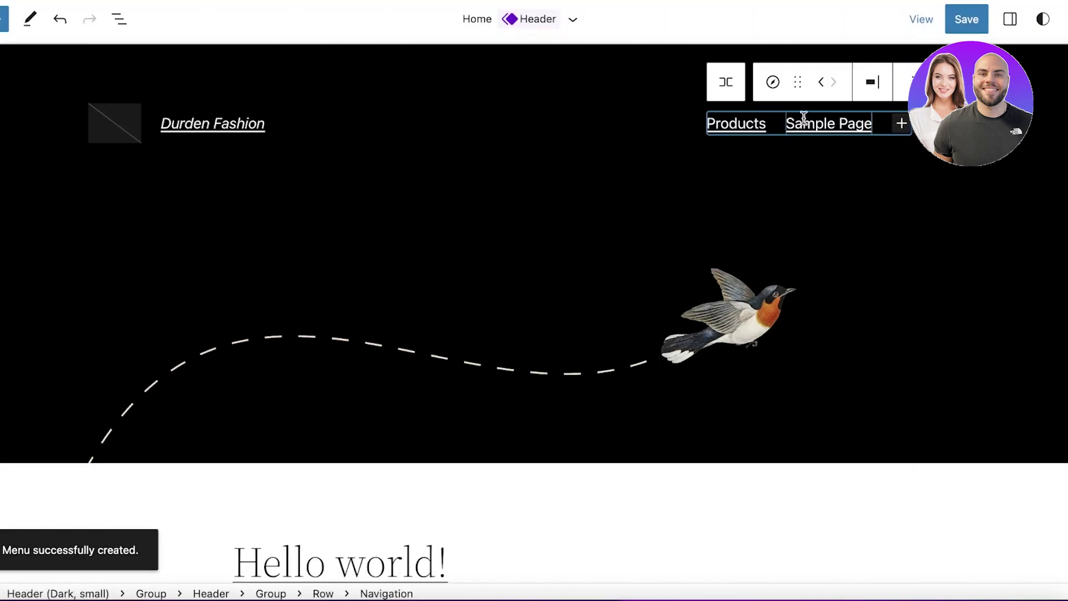
click(836, 124)
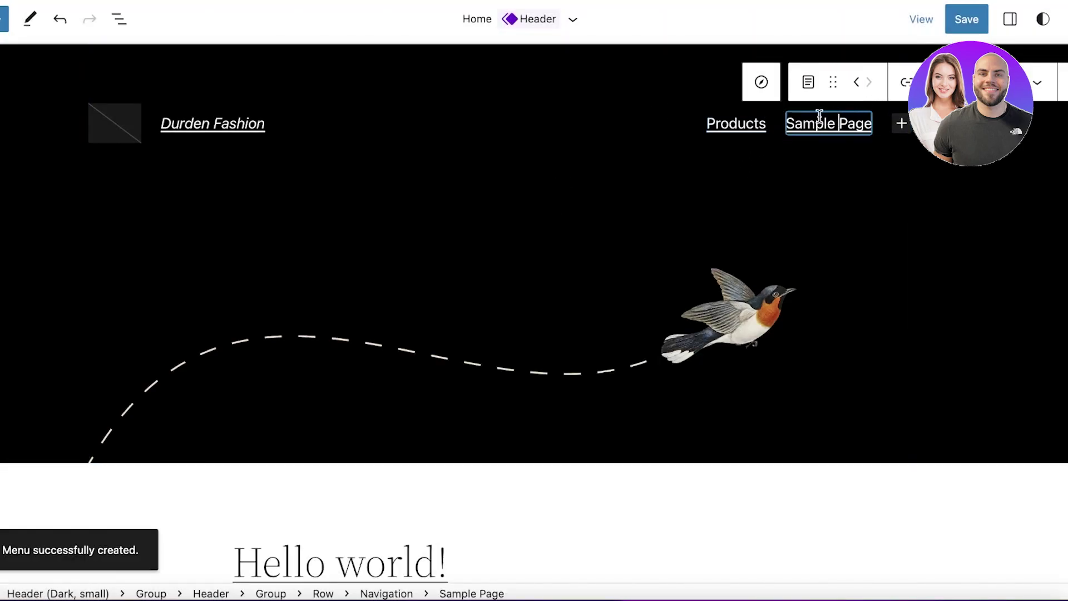
click(794, 123)
key(Return)
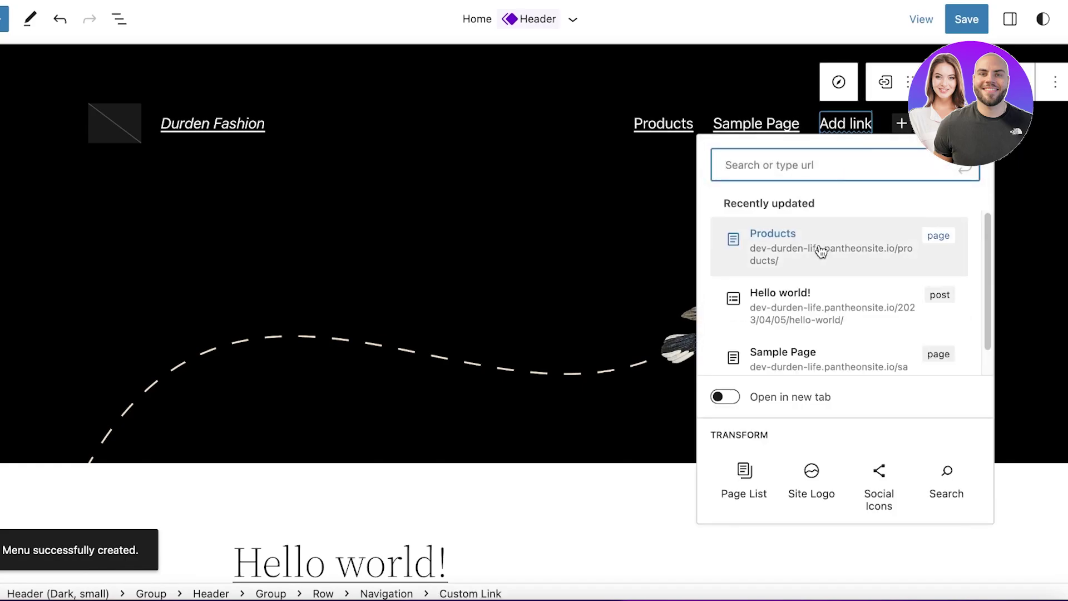
click(817, 246)
Append a Hello world! link to the header menu, leaving an empty link slot after it
click(896, 138)
click(888, 126)
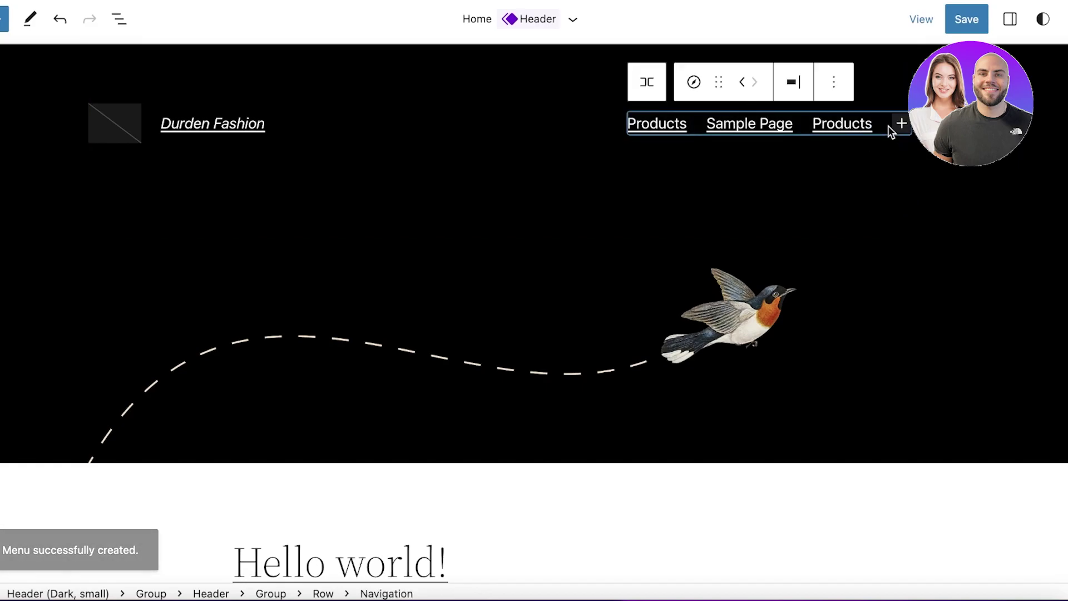
click(901, 122)
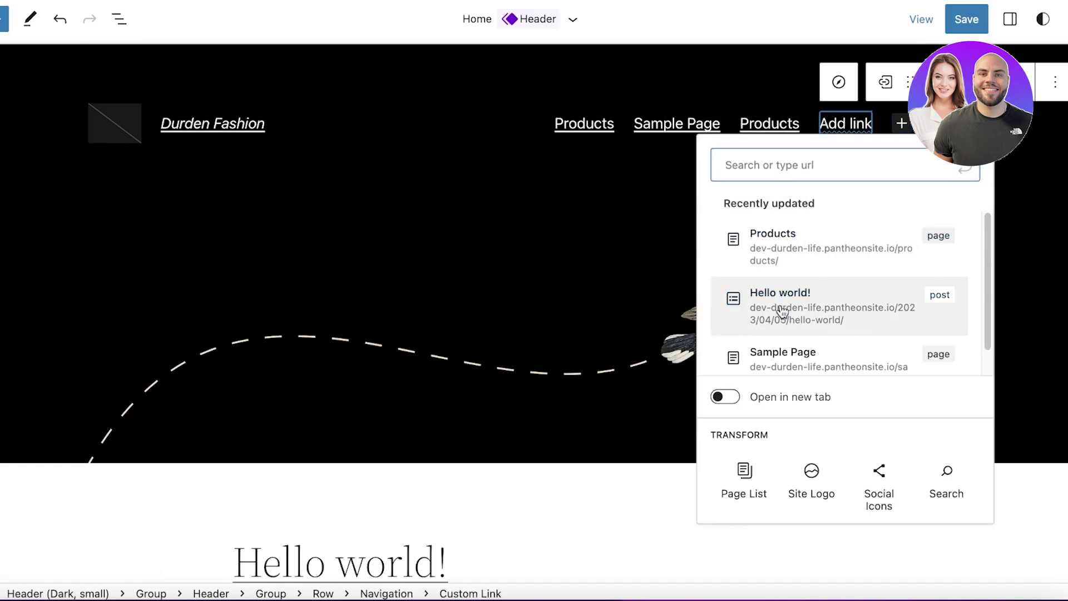
click(781, 307)
click(902, 122)
click(772, 72)
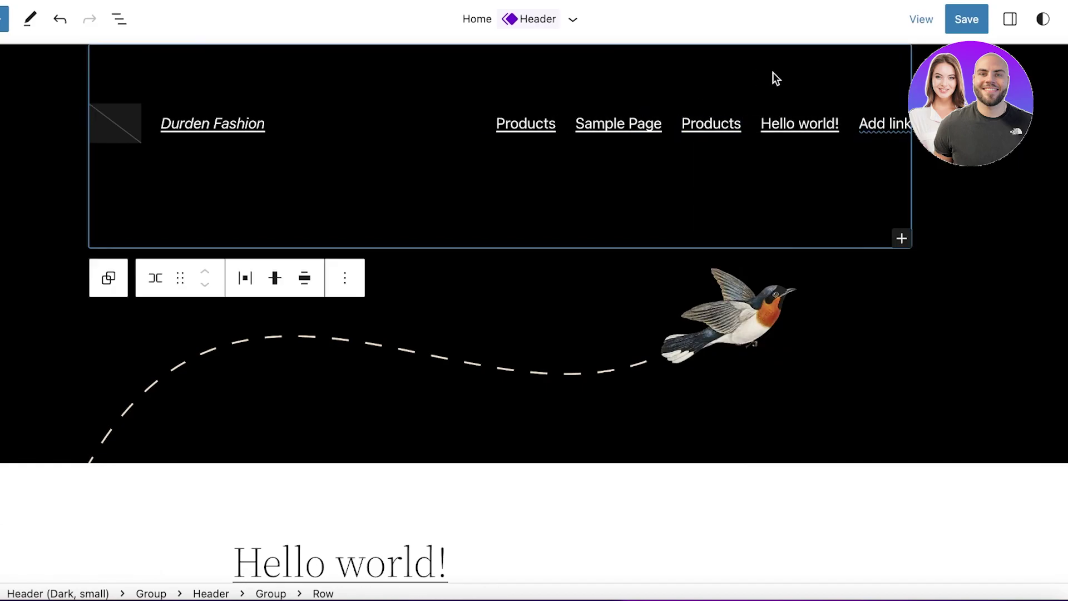
click(773, 143)
click(770, 125)
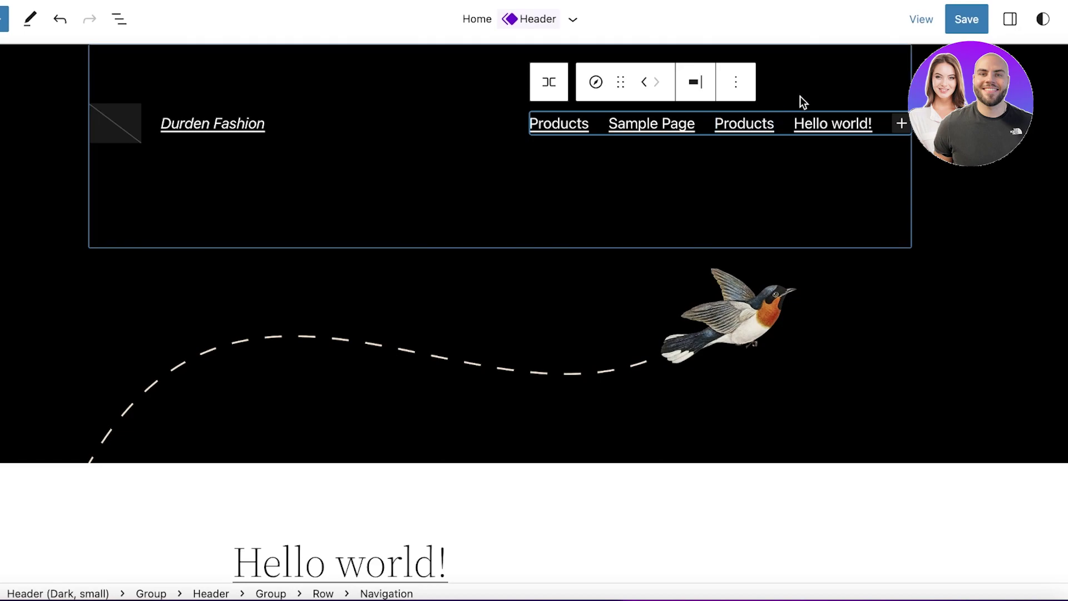
click(901, 123)
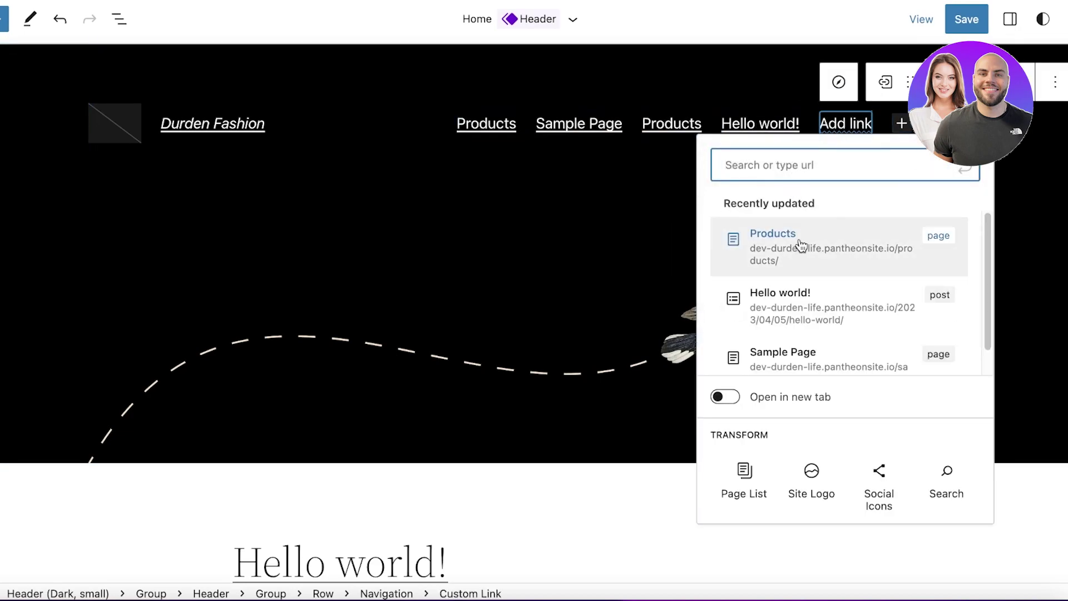
scroll(807, 279, down, 1)
click(635, 259)
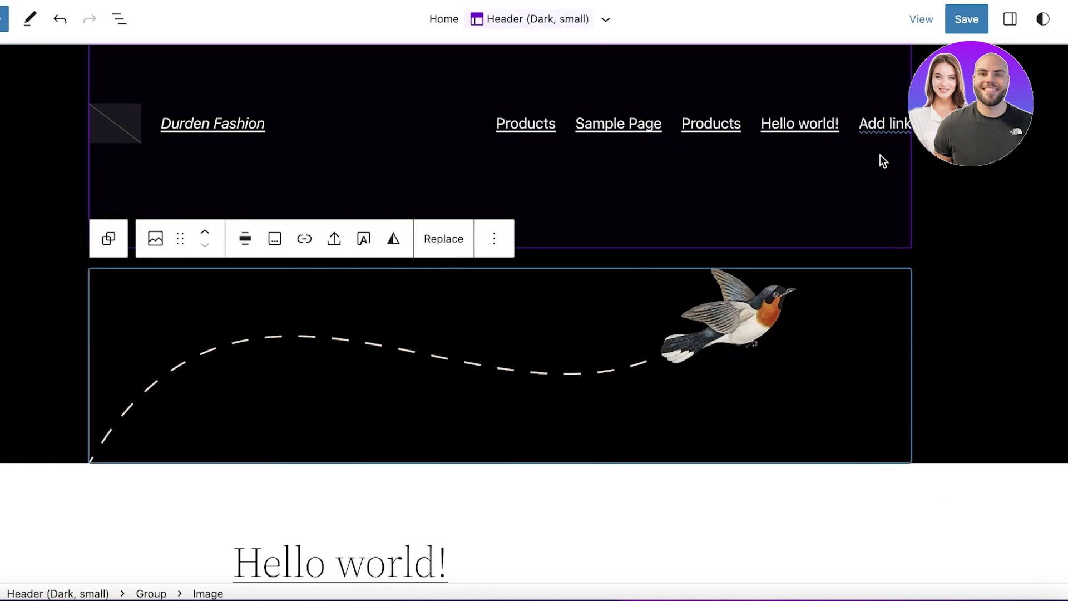
click(771, 186)
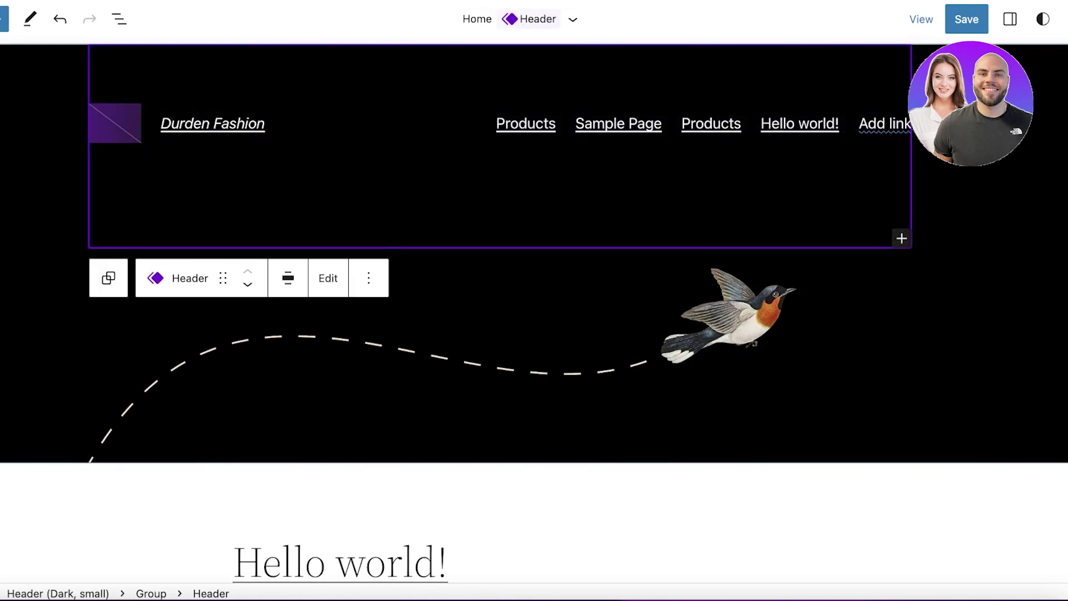
In the menu's list view, reorder the links to Sample Page, Products, Hello world!, Products
click(1011, 20)
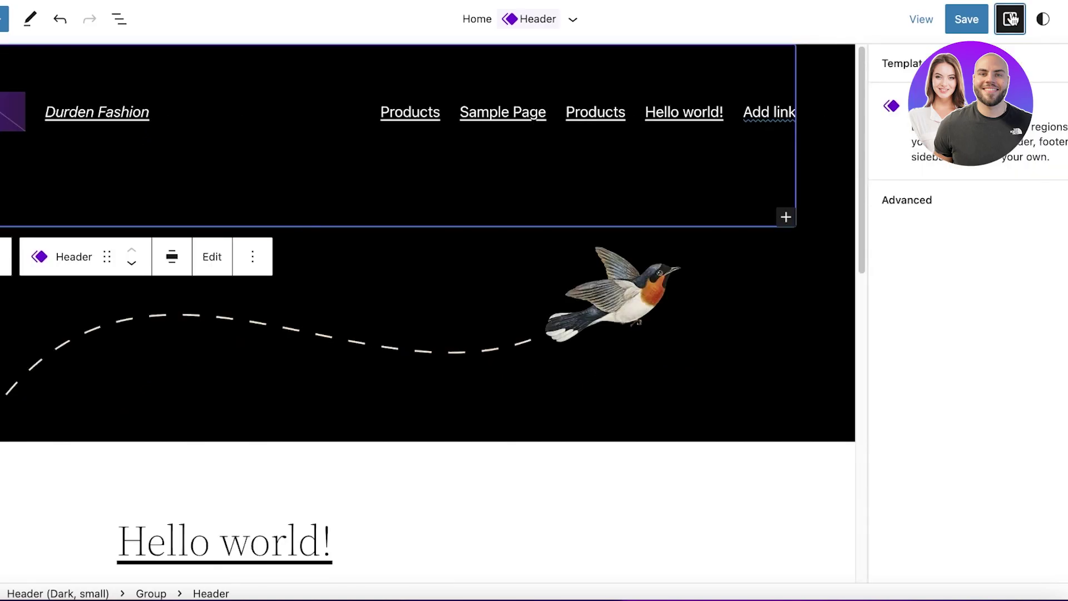
click(880, 207)
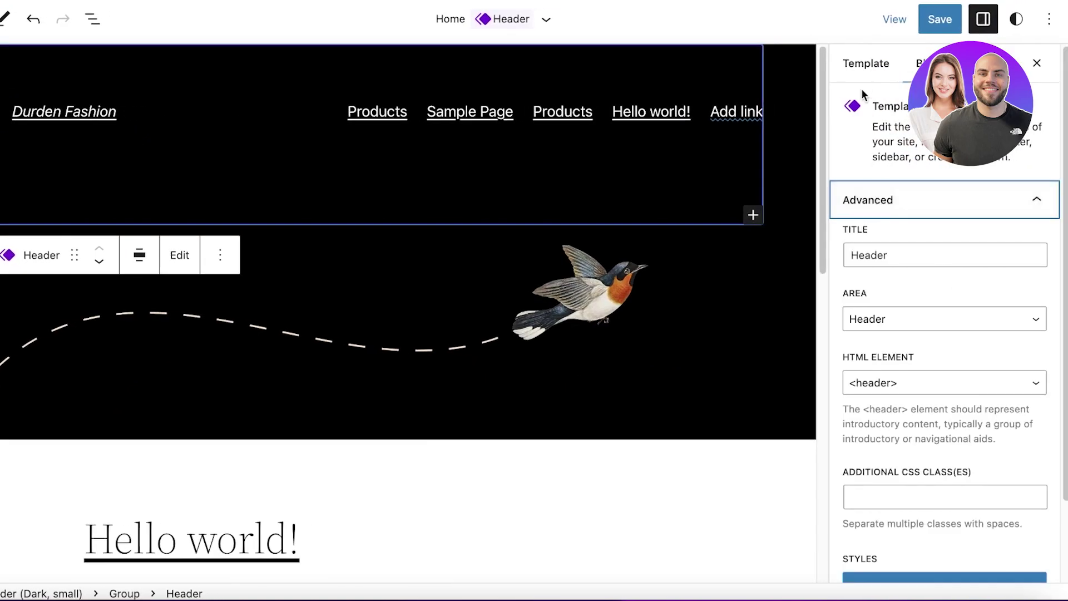
click(860, 65)
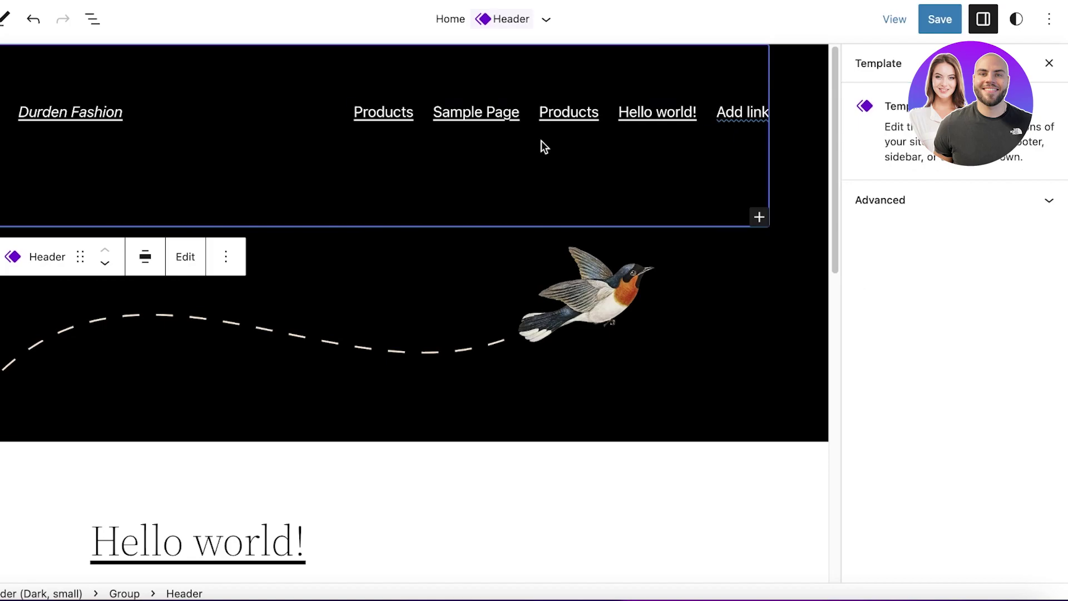
click(629, 111)
click(635, 89)
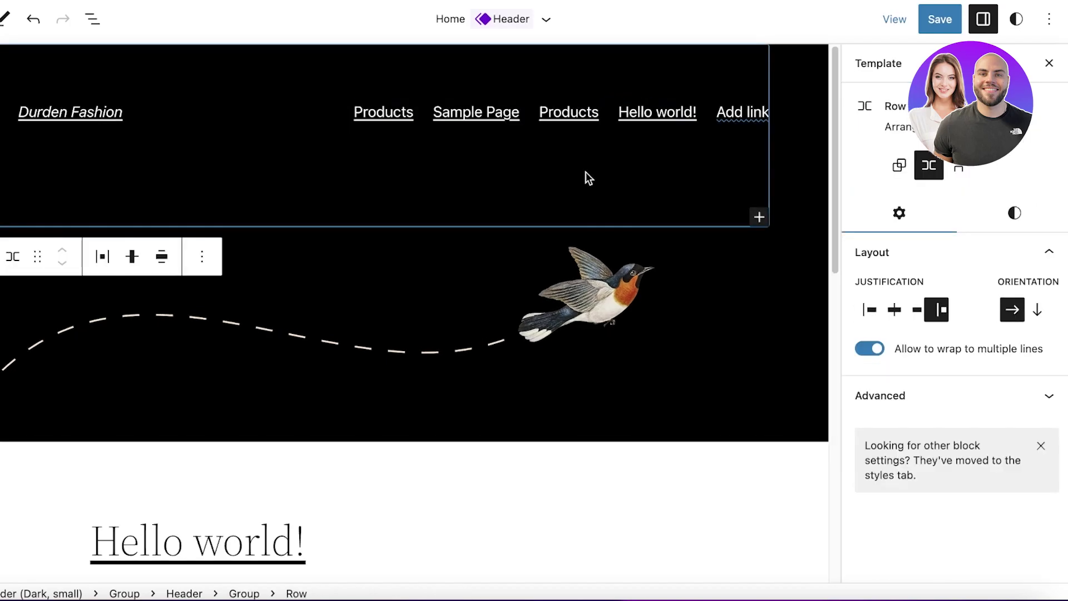
click(591, 115)
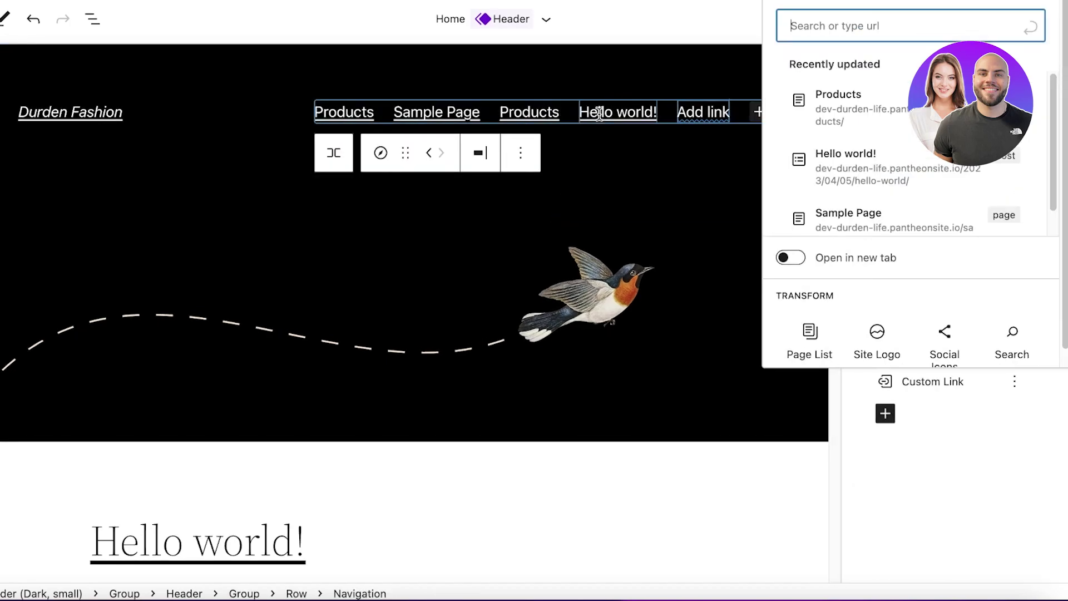
click(1033, 479)
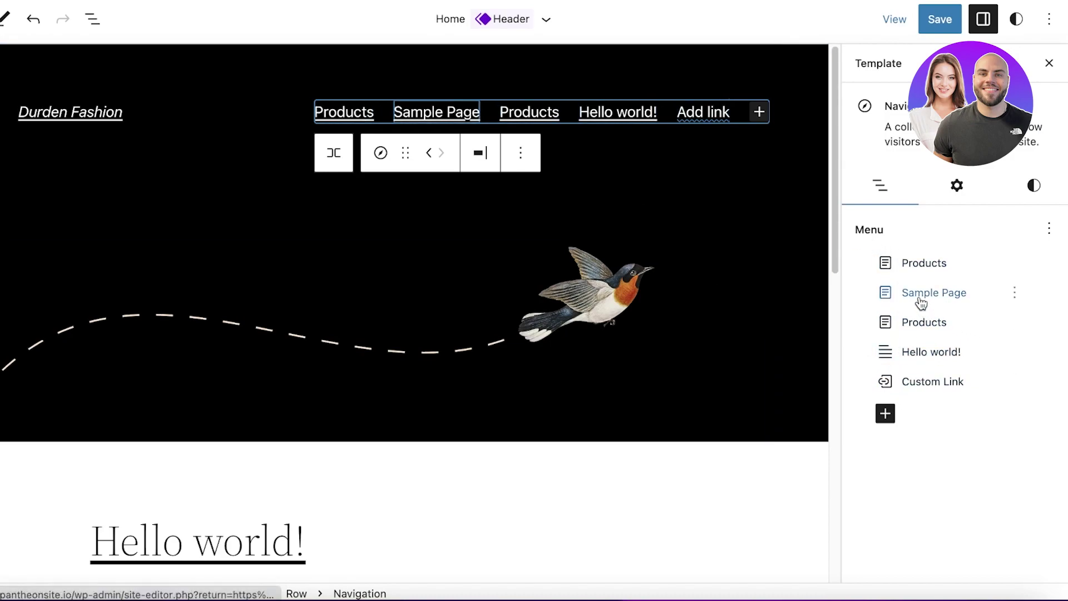
drag(923, 295, 896, 257)
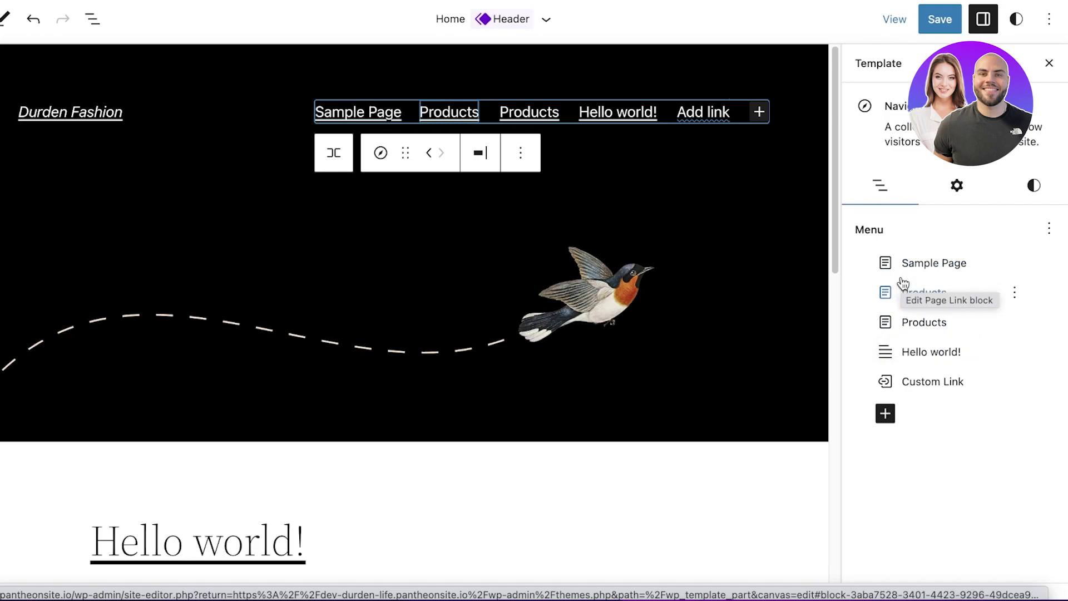
drag(889, 327, 1011, 327)
Add a Products submenu link under Hello world! and a Hello world! submenu link under Products
click(1014, 324)
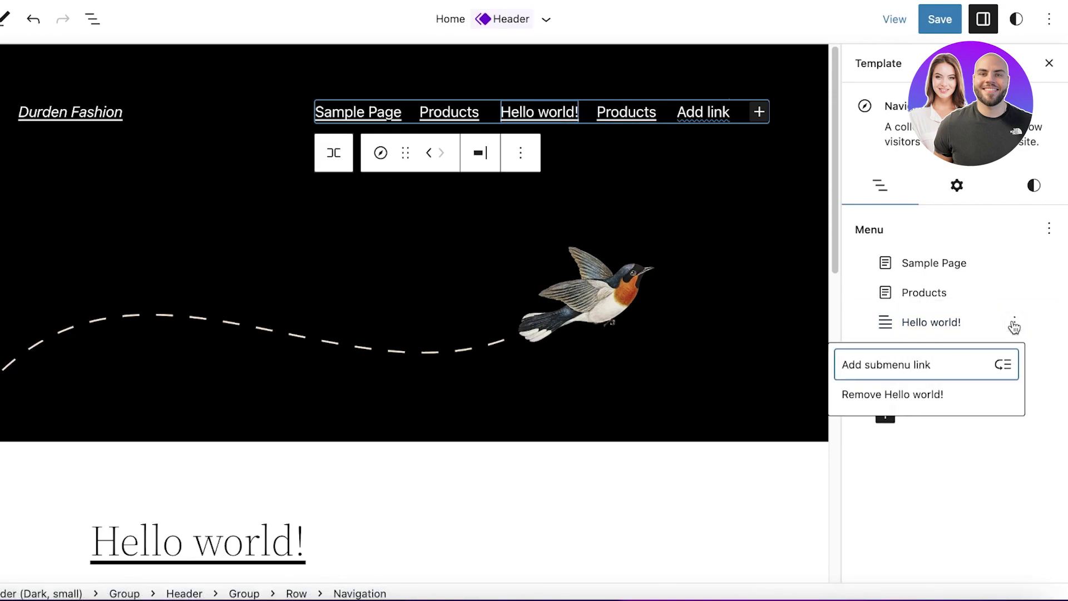
click(909, 369)
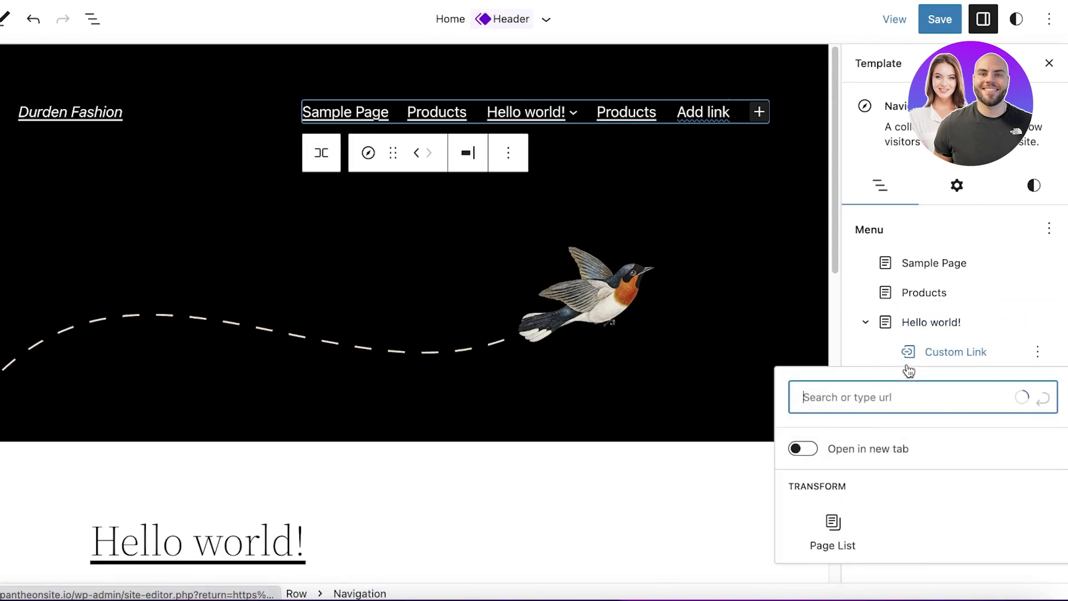
click(892, 356)
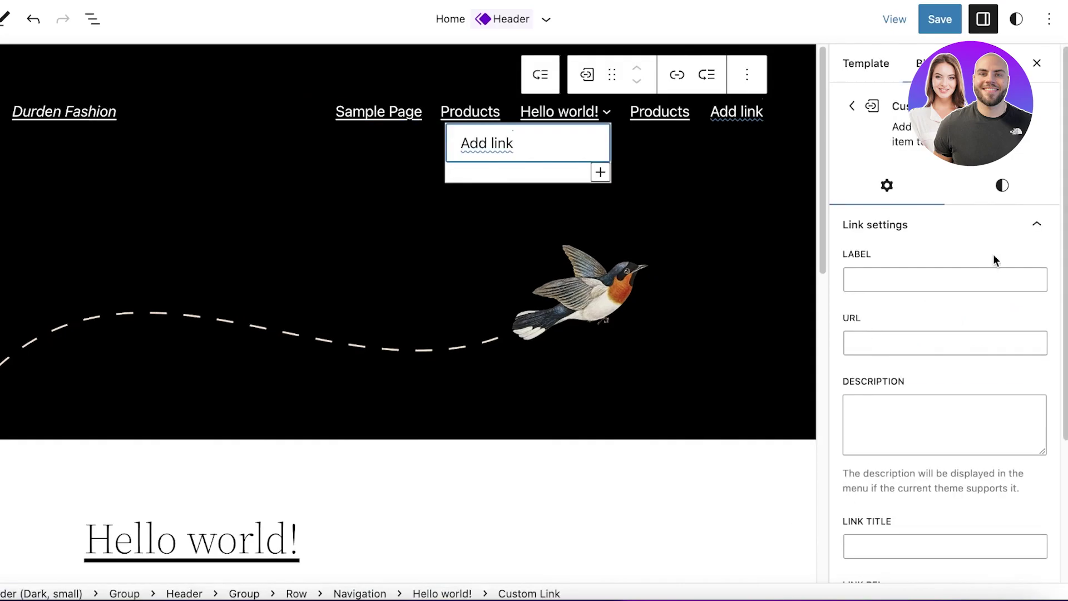
click(849, 111)
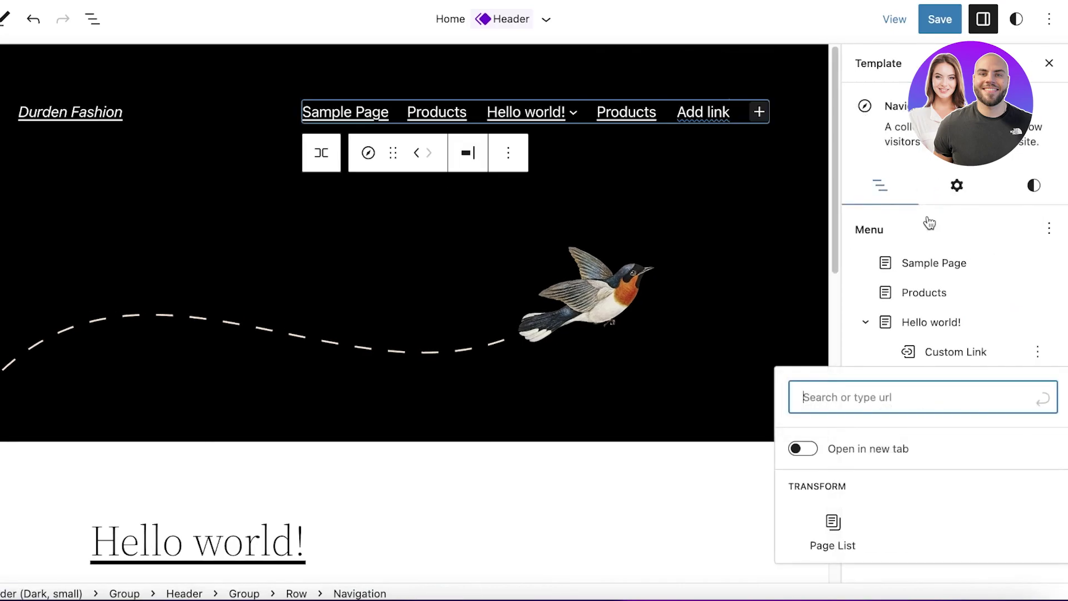
click(887, 473)
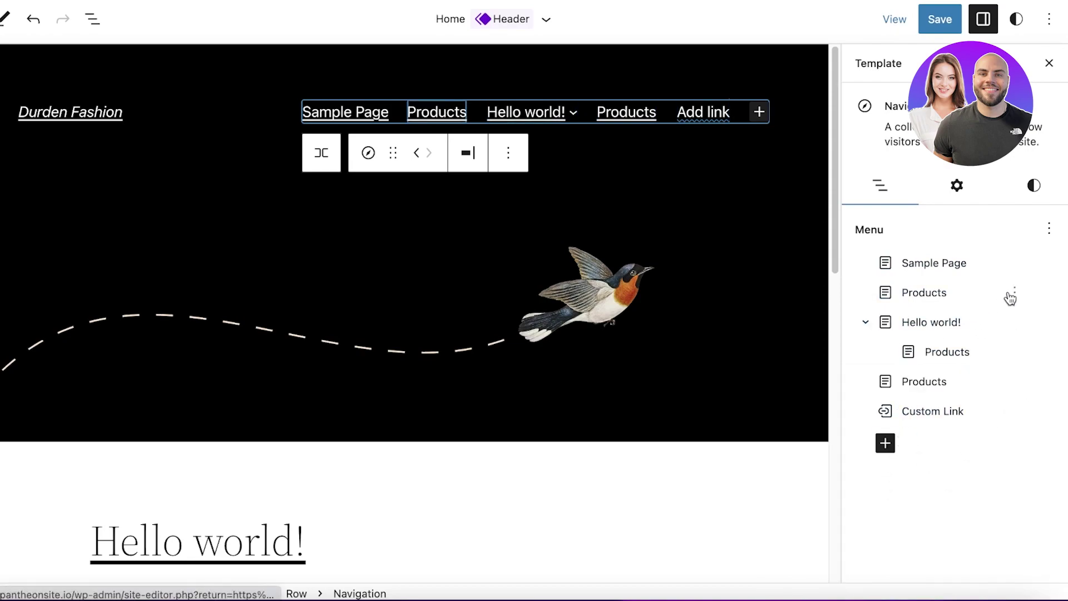
click(1014, 293)
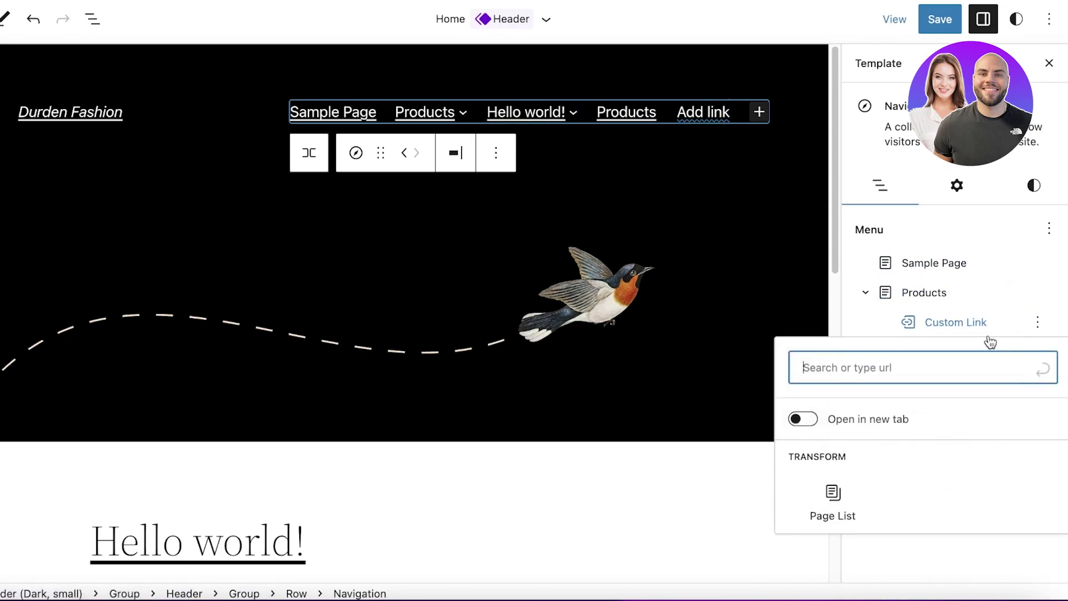
click(865, 490)
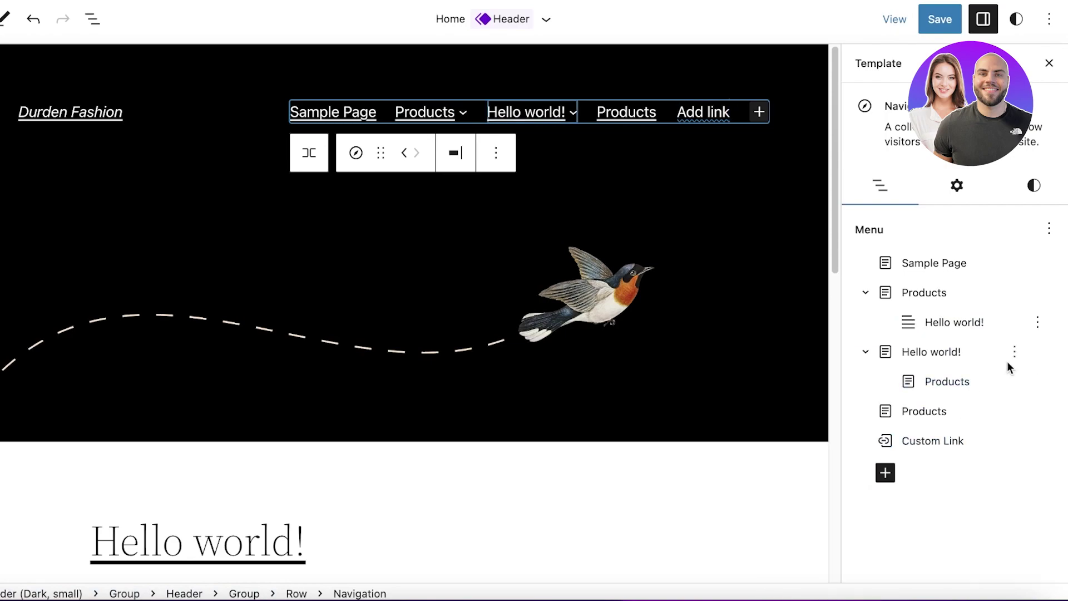
Remove the top-level Hello world! item and add a blank submenu link under Products
click(1015, 352)
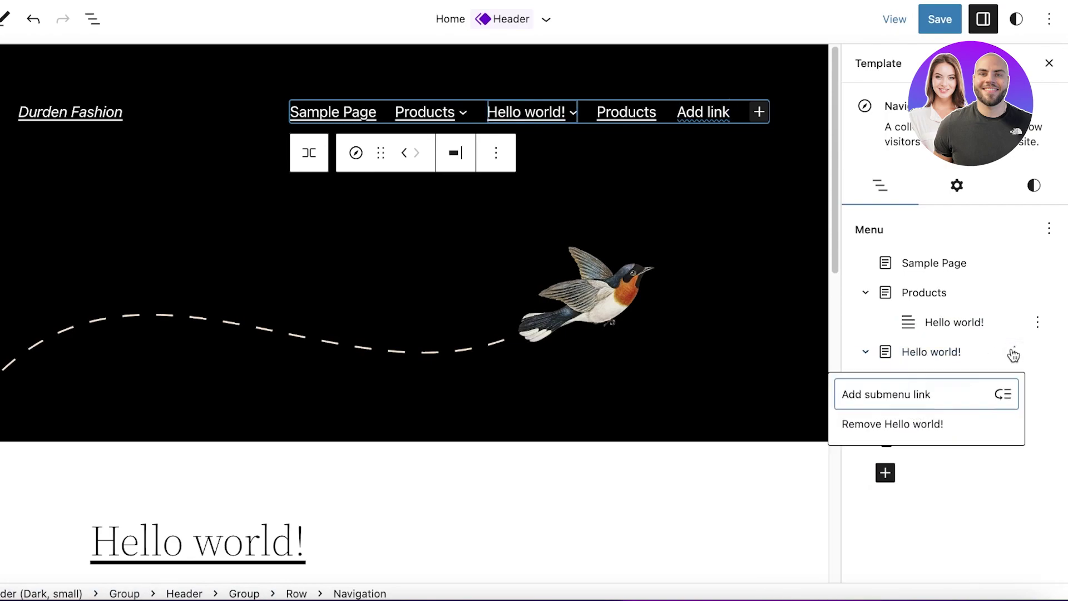
click(966, 429)
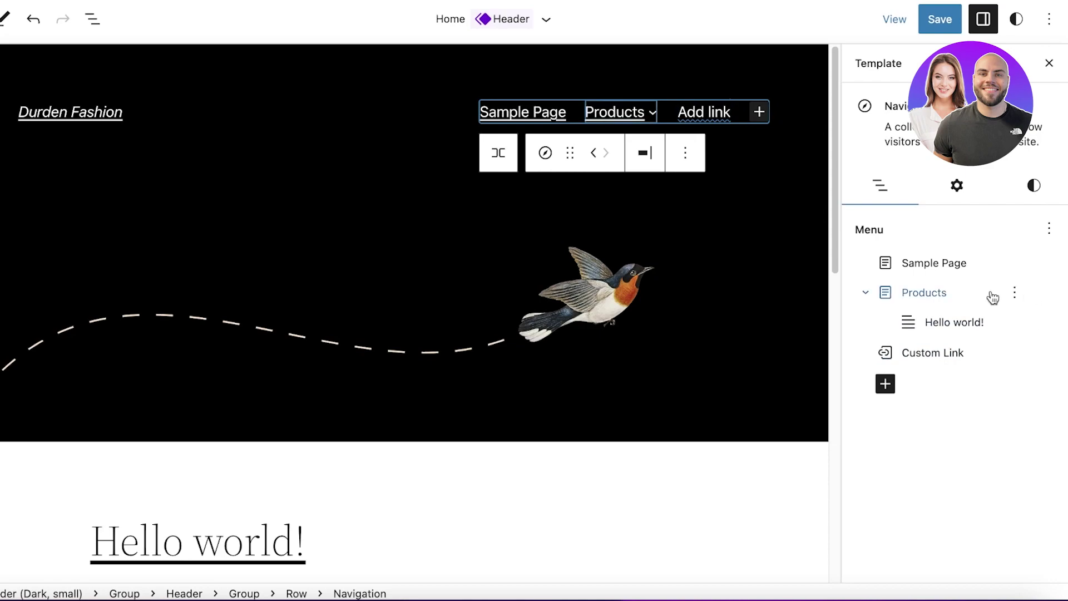
click(1014, 293)
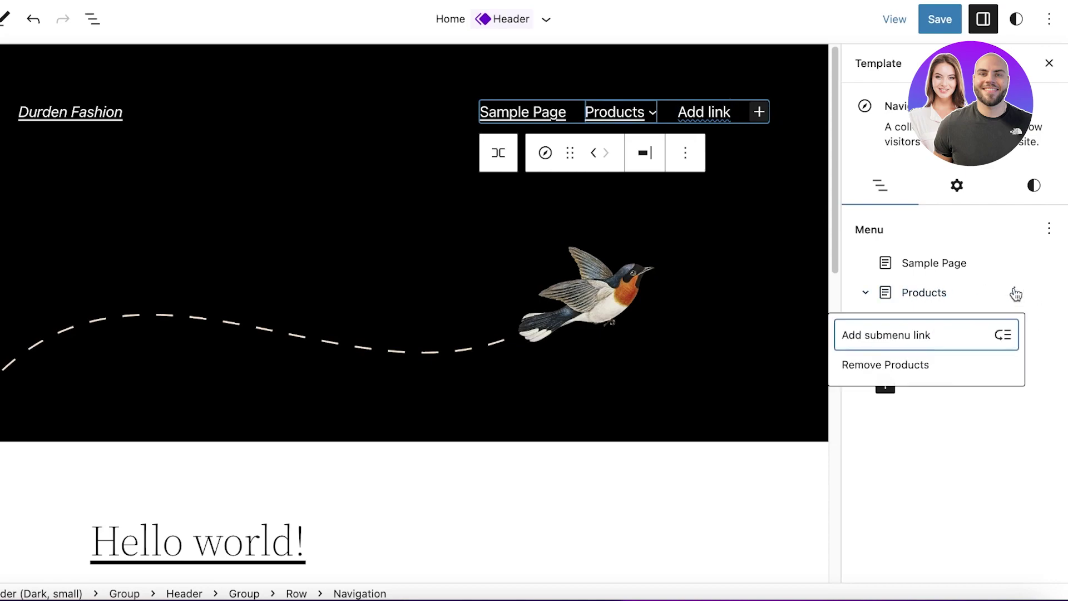
click(933, 336)
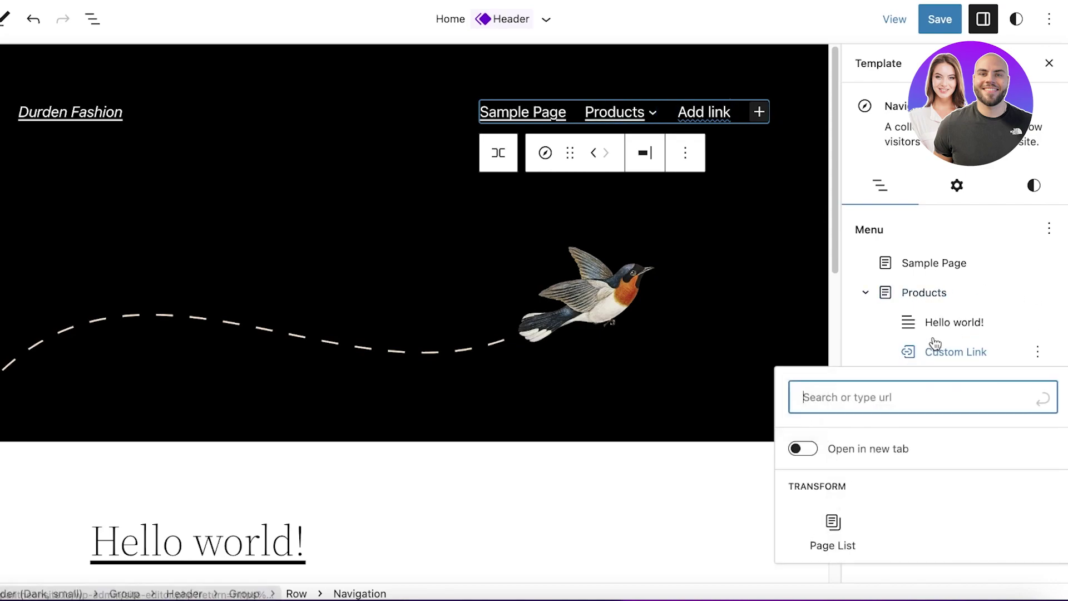
scroll(930, 484, down, 1)
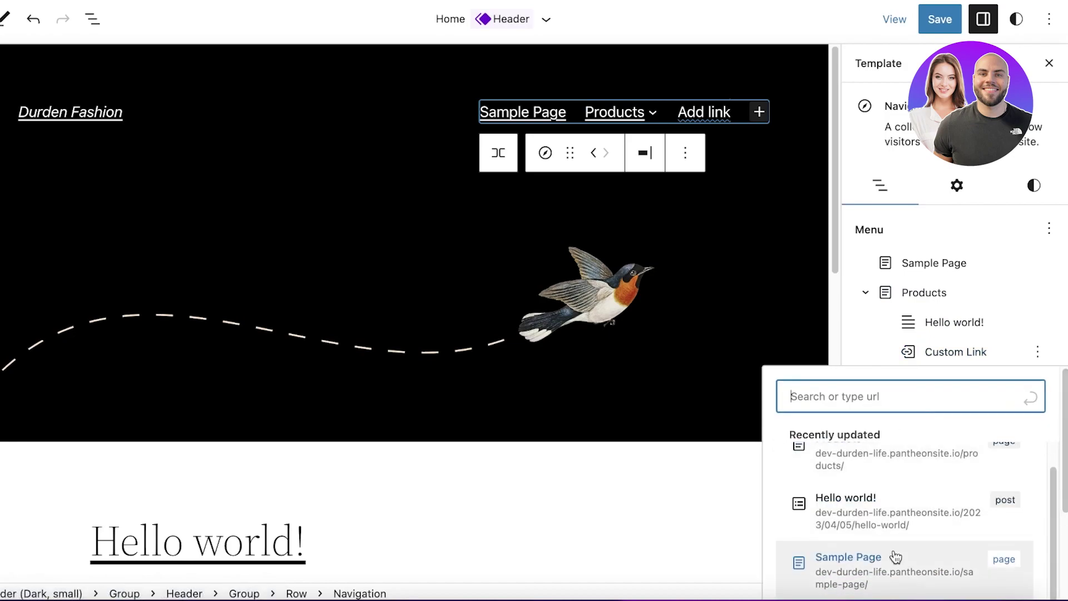
scroll(867, 500, up, 1)
scroll(953, 477, down, 4)
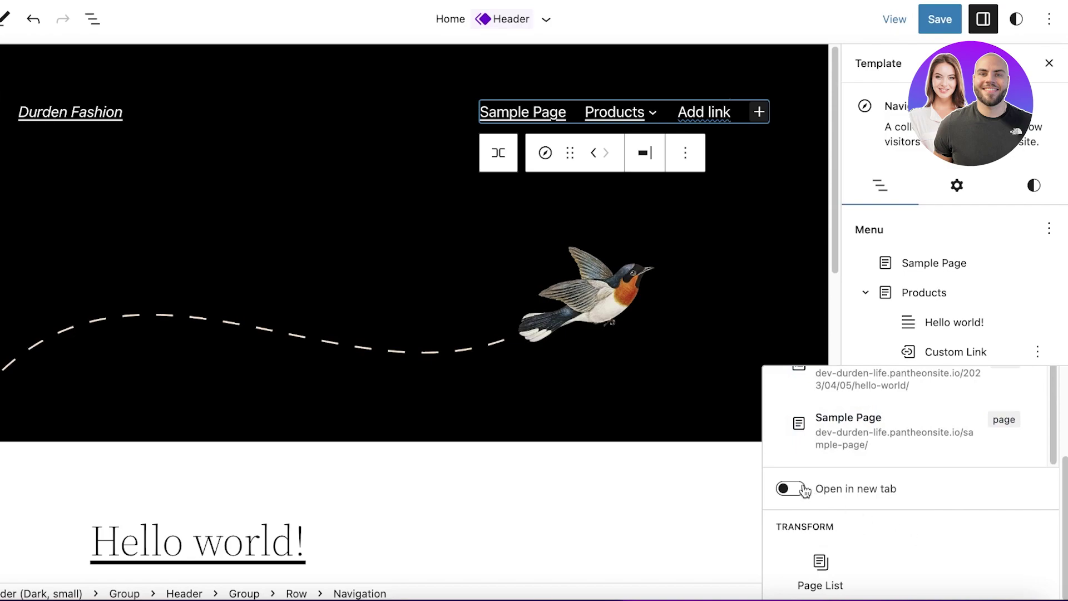
key(Escape)
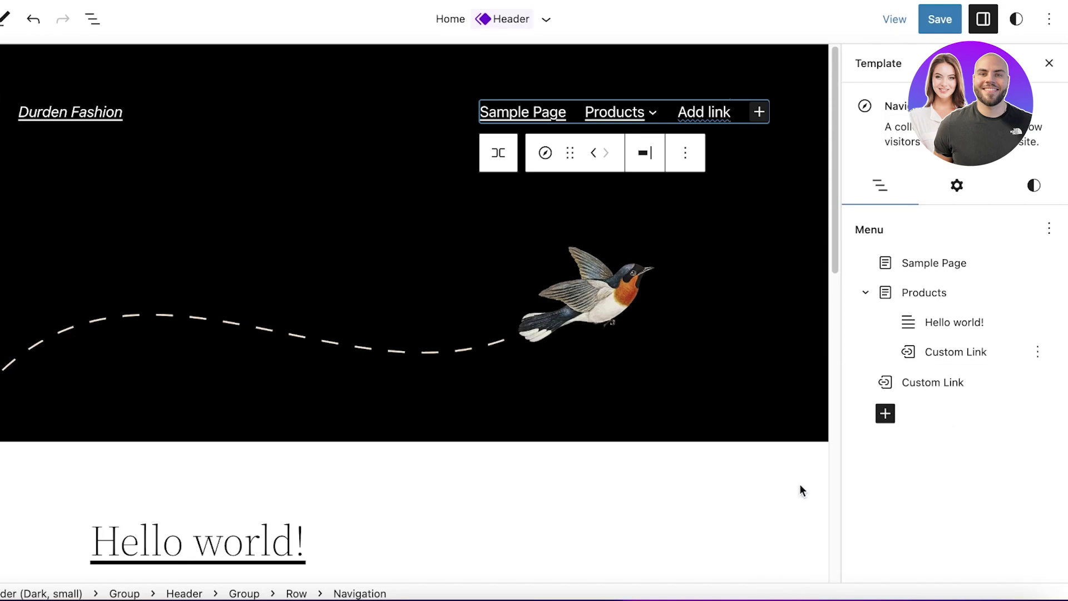
Save the header template part and navigation menu, then close the settings sidebar
click(885, 414)
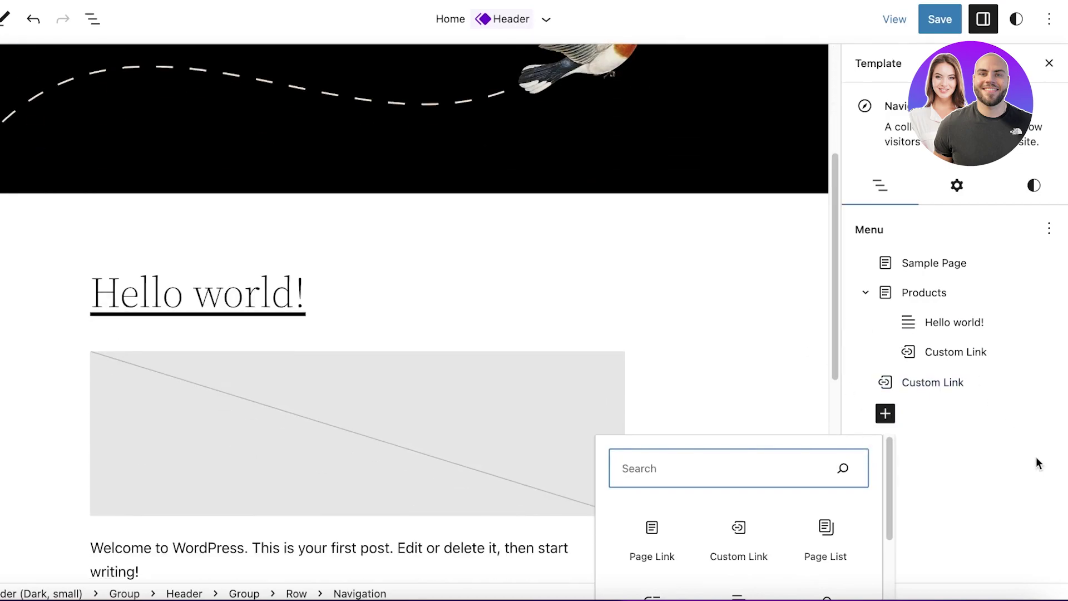
click(1036, 457)
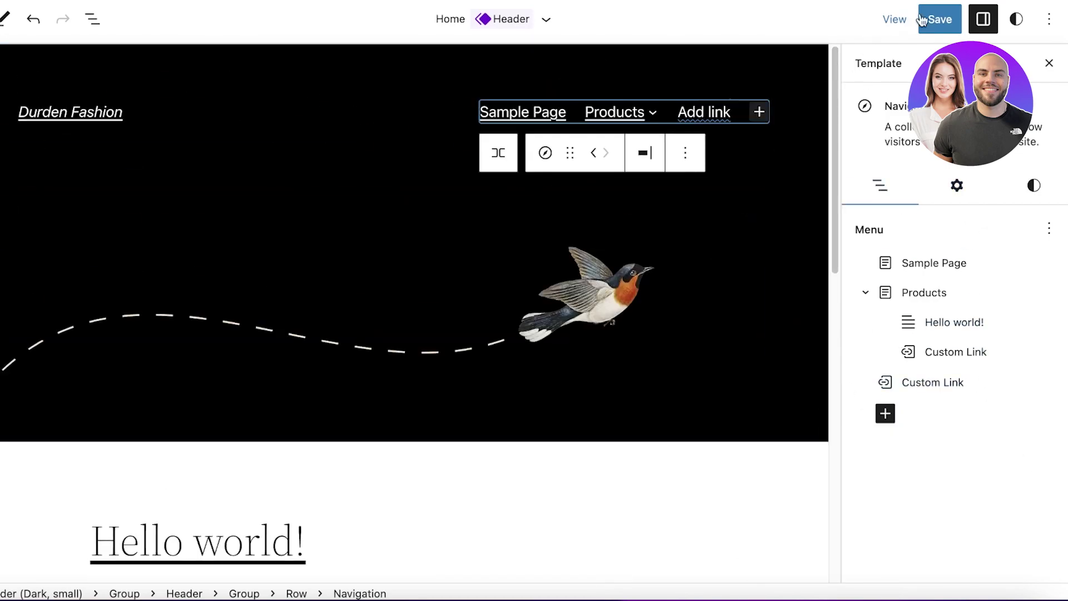
click(936, 22)
click(933, 26)
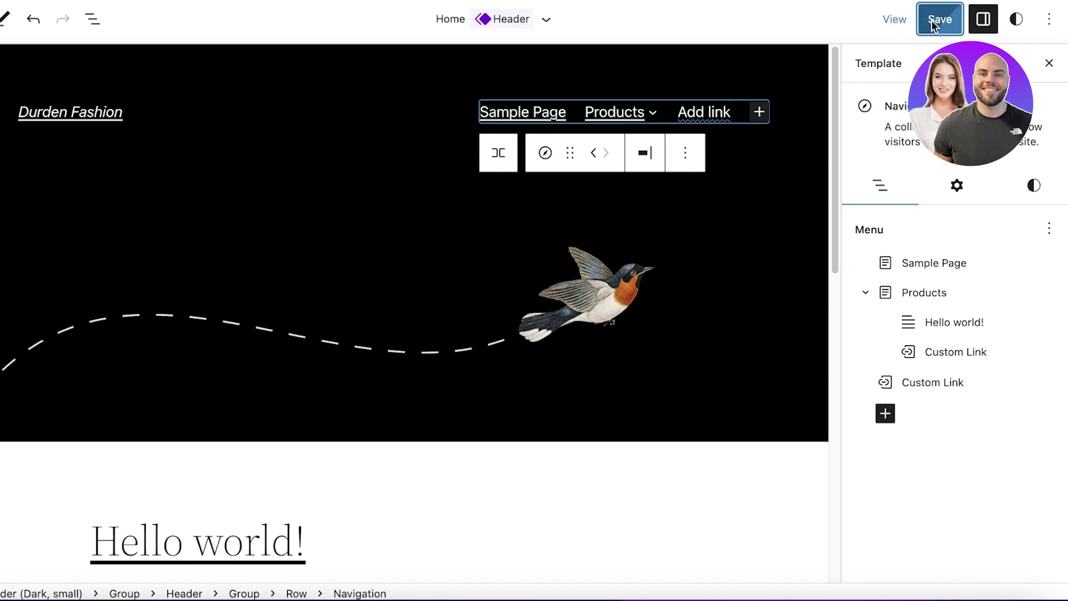
click(773, 41)
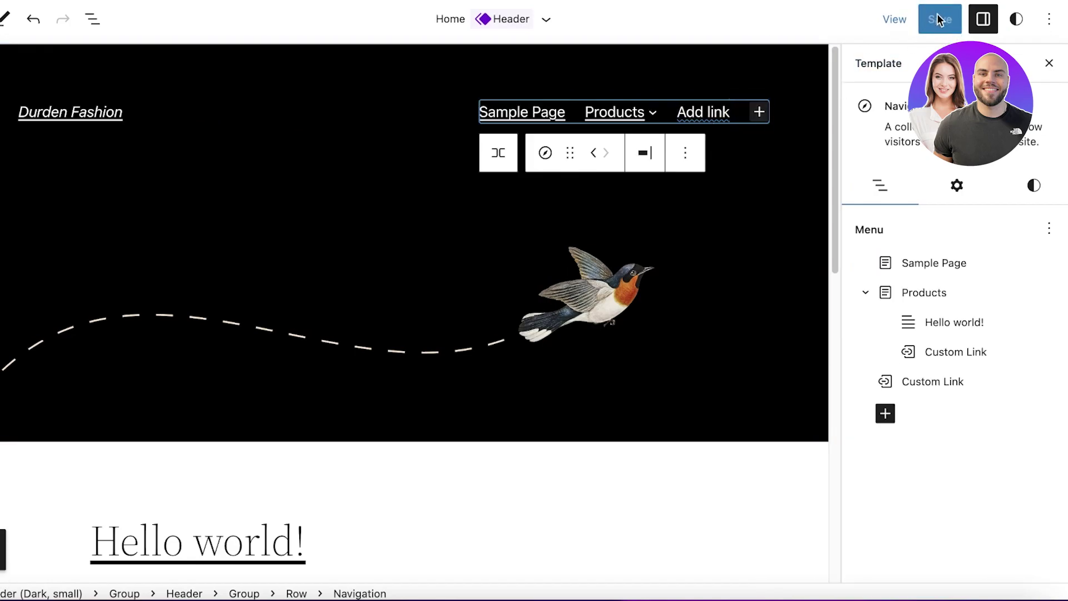
click(1049, 62)
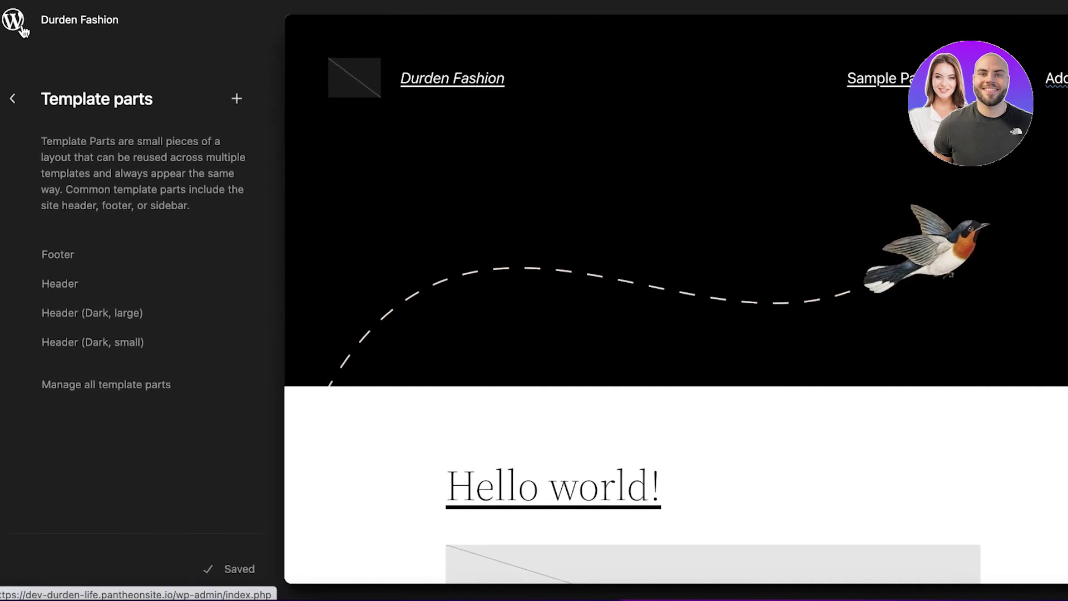
Leave the header editor via the WordPress logo to get back to the admin Dashboard
click(16, 94)
click(20, 23)
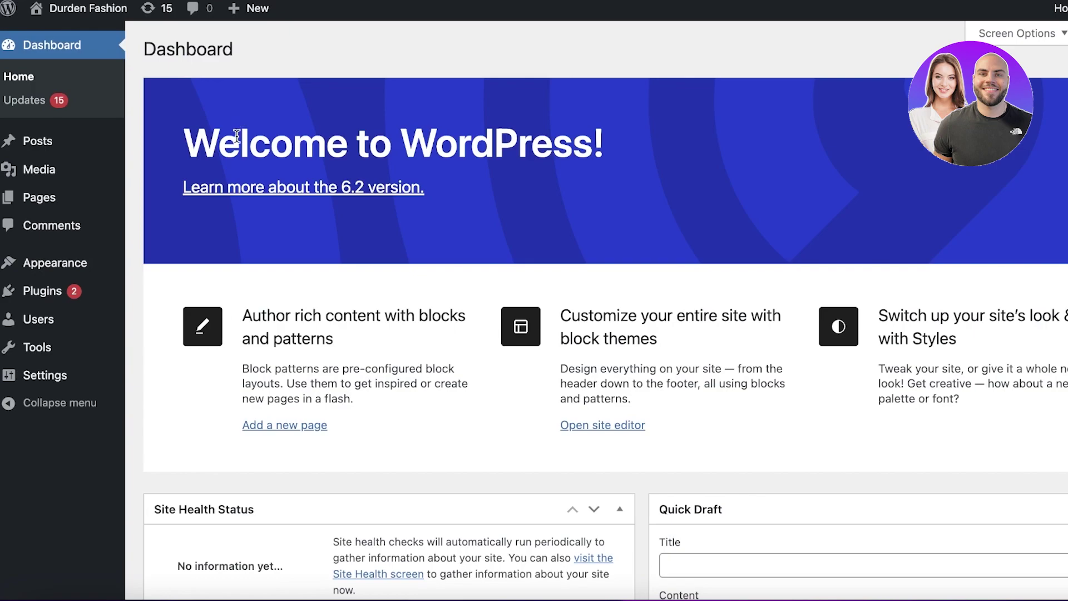
scroll(232, 159, down, 2)
scroll(246, 175, up, 2)
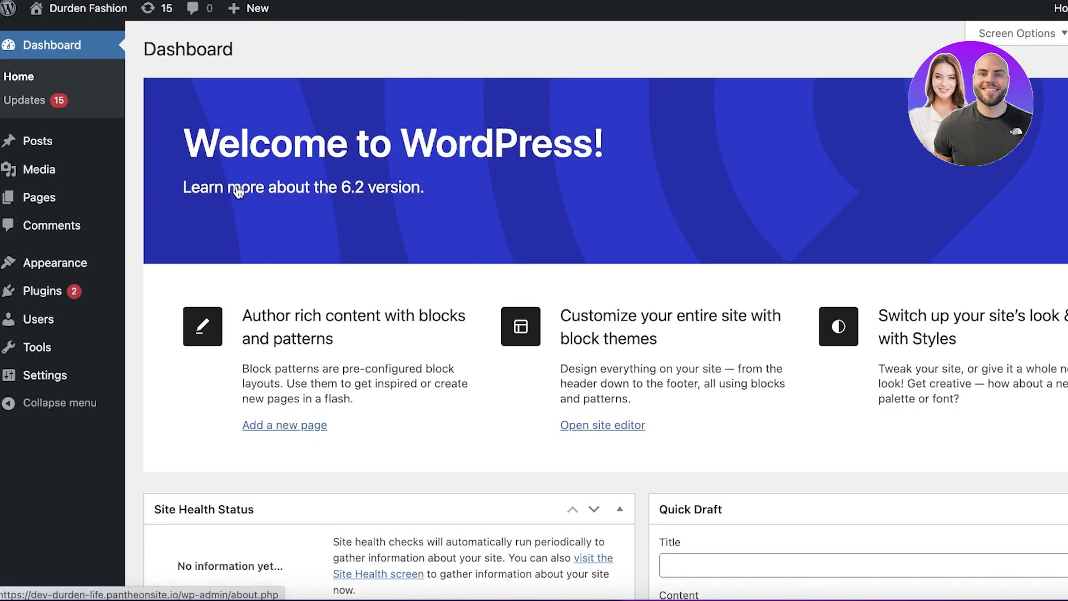
mouse_move(119, 266)
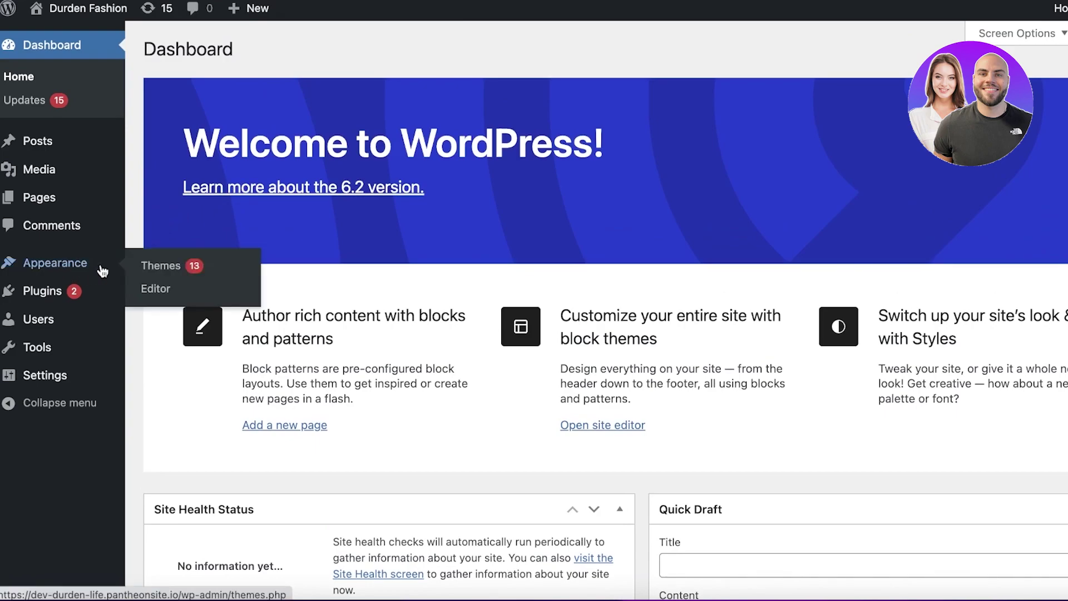
Open Appearance > Themes and scroll through the 13 installed themes, Twenty Twenty-Two active
click(91, 267)
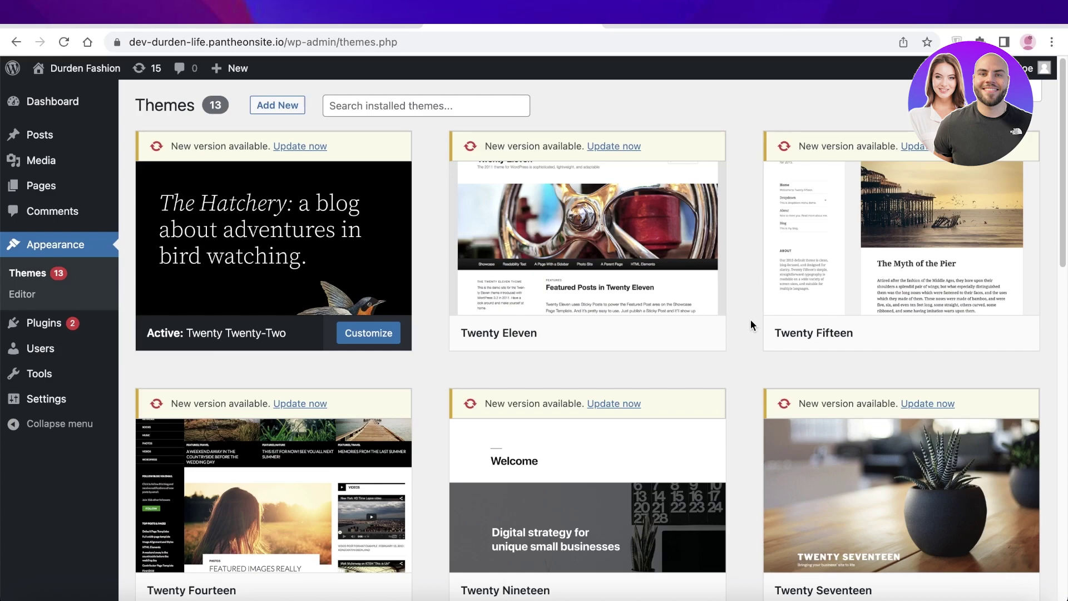
scroll(750, 323, down, 3)
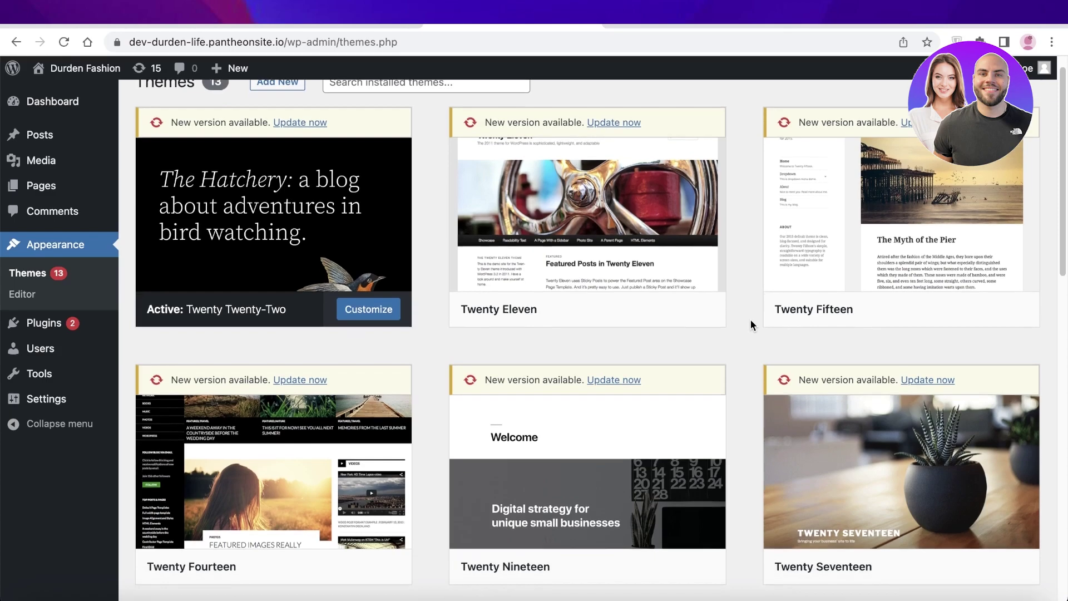
scroll(750, 325, up, 1)
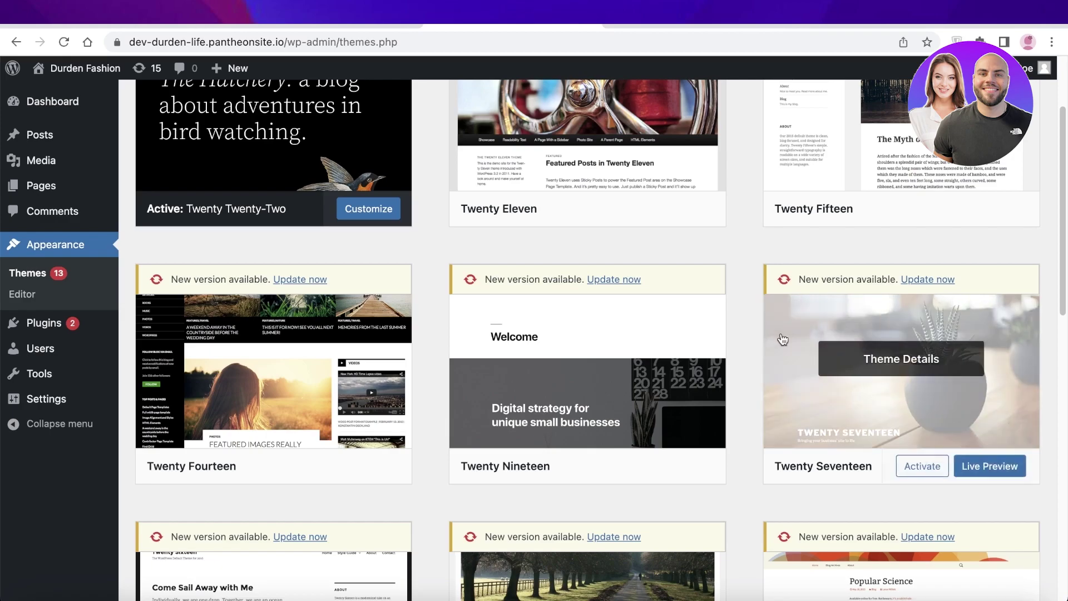
mouse_move(682, 303)
scroll(760, 255, down, 1)
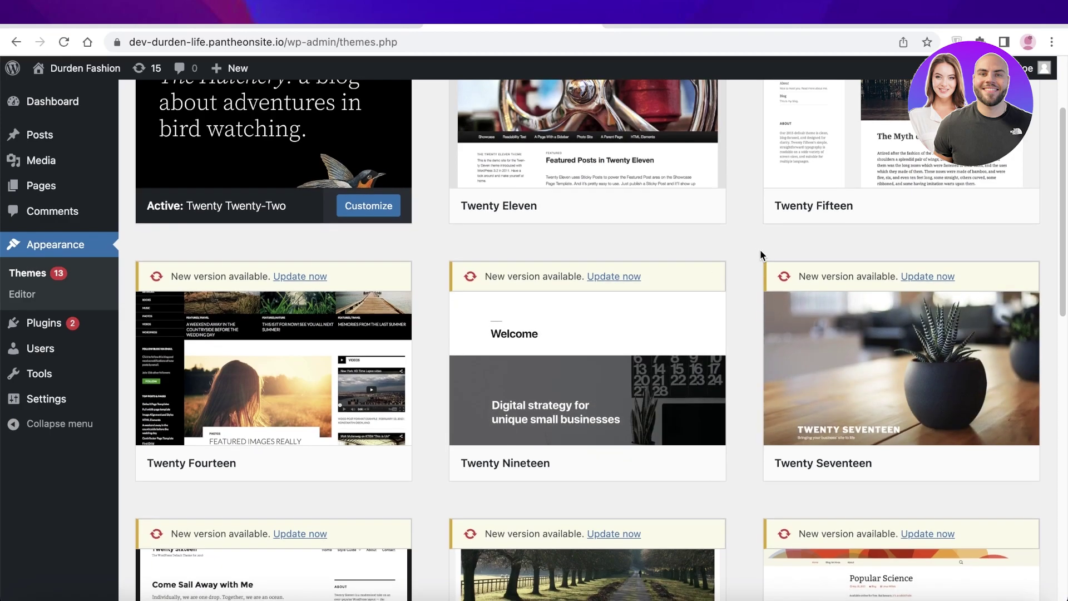